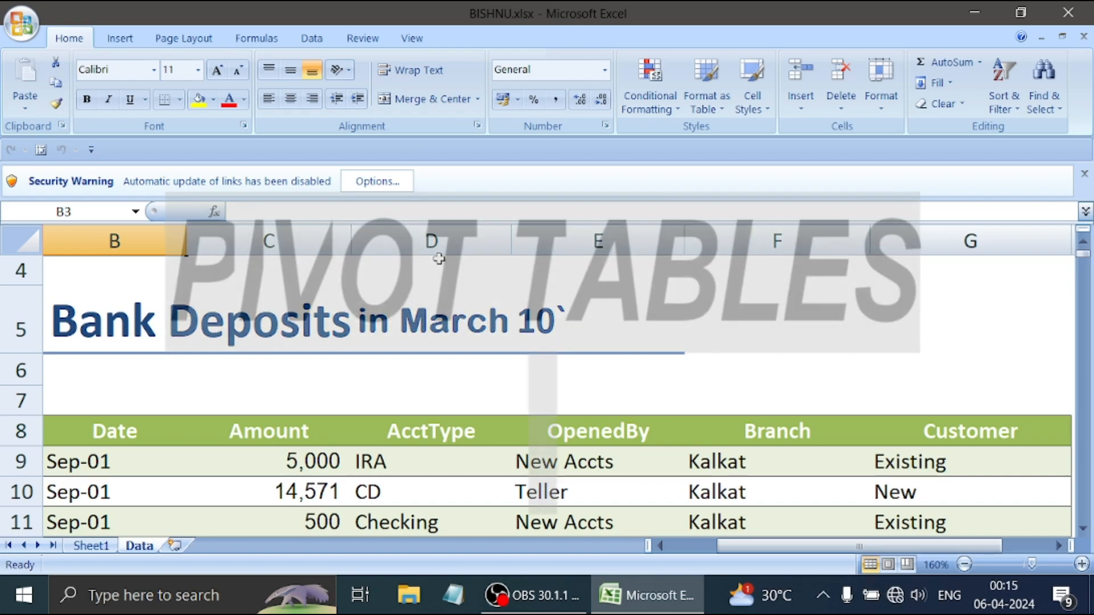
Select the whole bank deposits table on the Data sheet, from the Date header through the last Customer row
scroll(439, 258, up, 1)
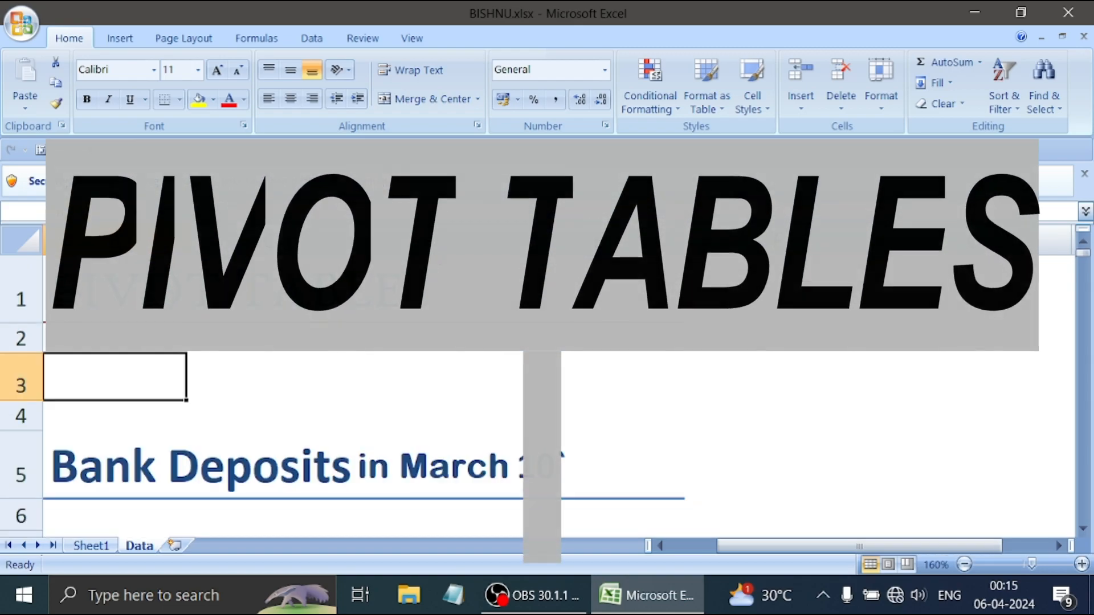
scroll(436, 270, down, 1)
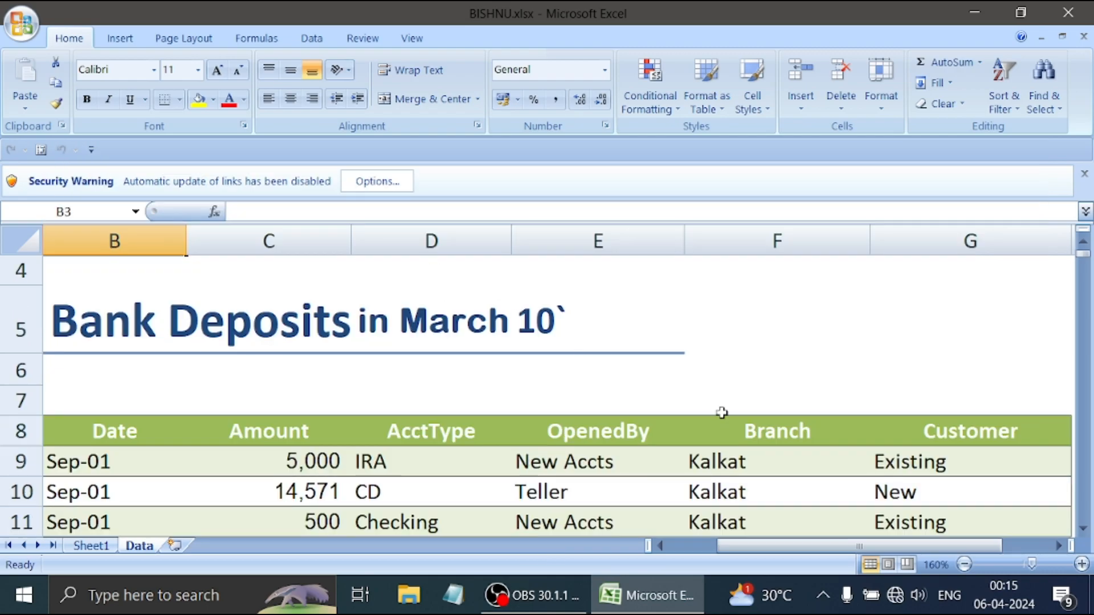
click(965, 564)
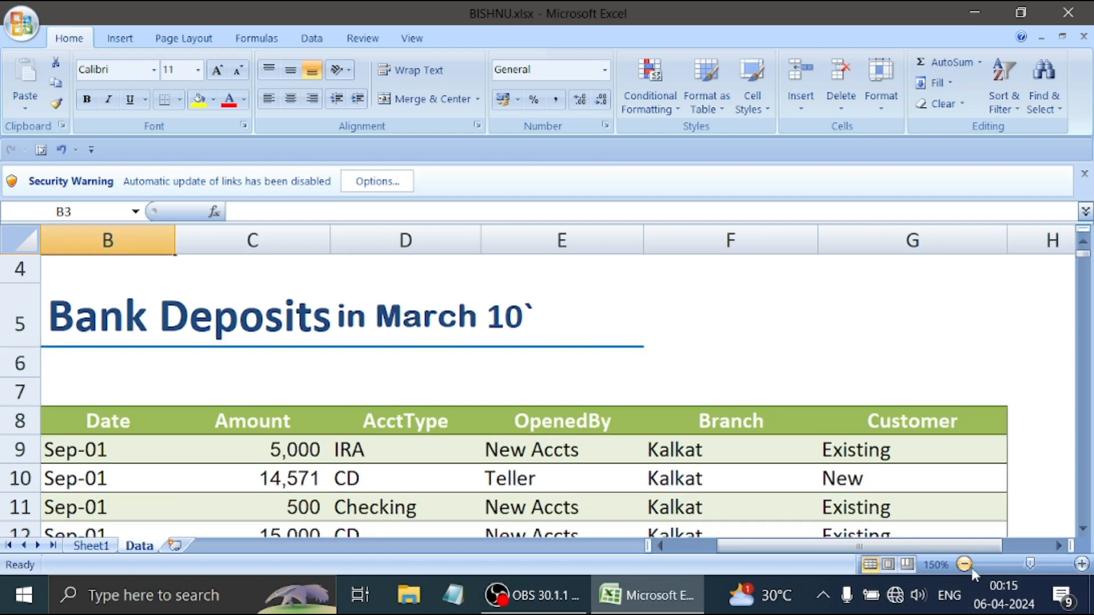
click(965, 564)
scroll(851, 463, down, 1)
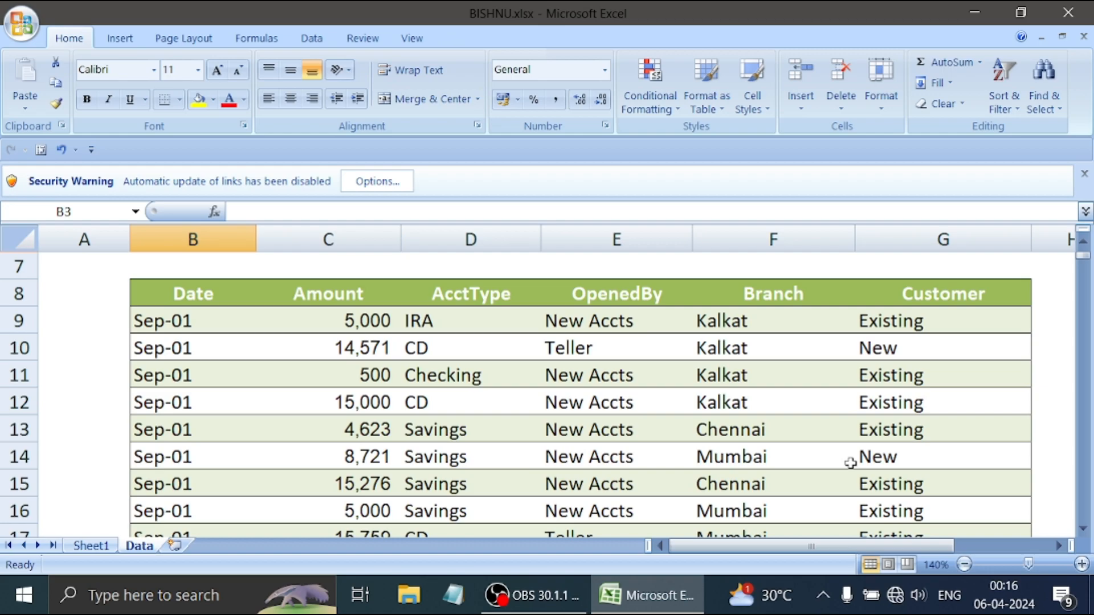
click(164, 295)
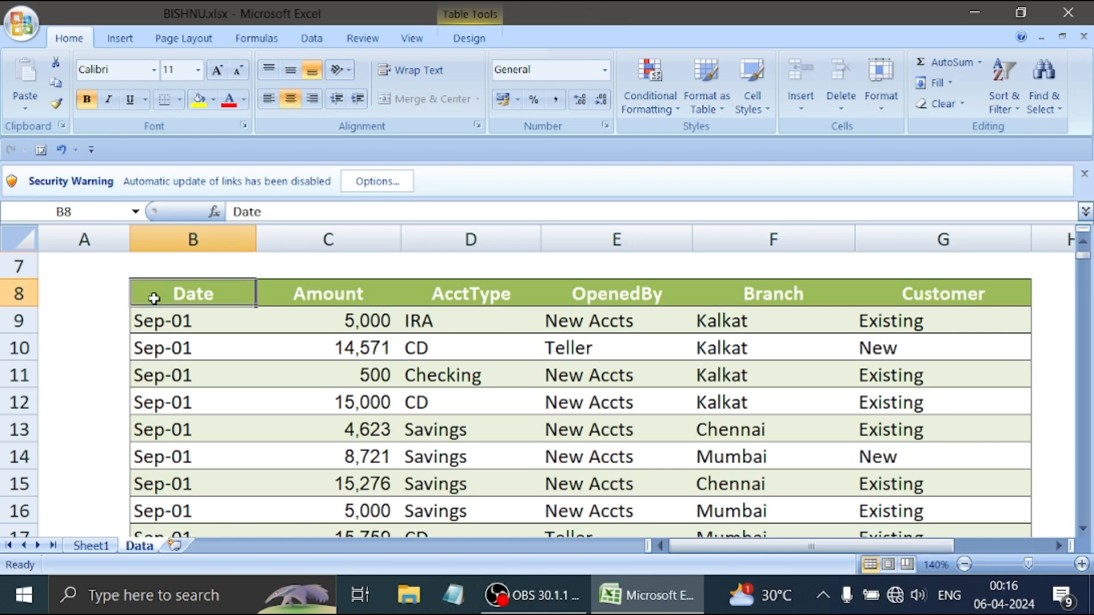
key(ctrl+shift+Down)
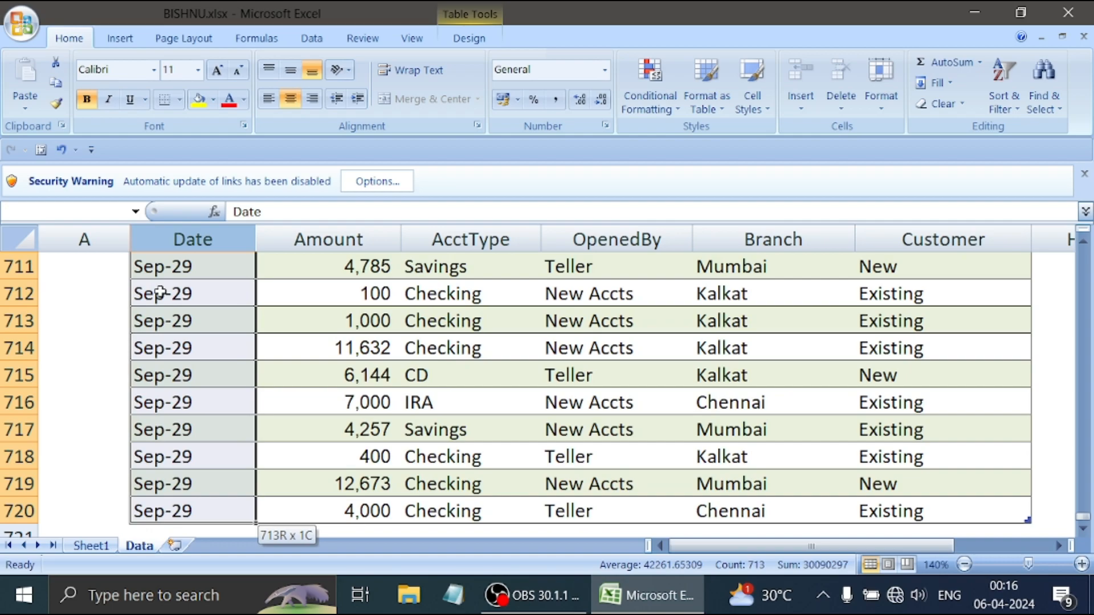
key(ctrl+shift+Right)
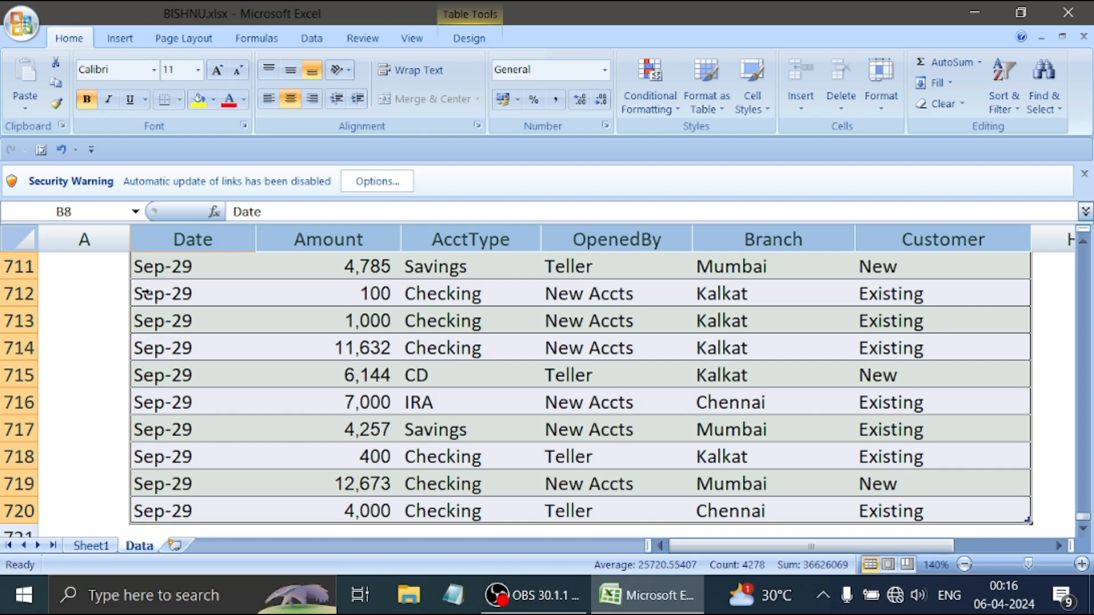
key(ctrl+BackSpace)
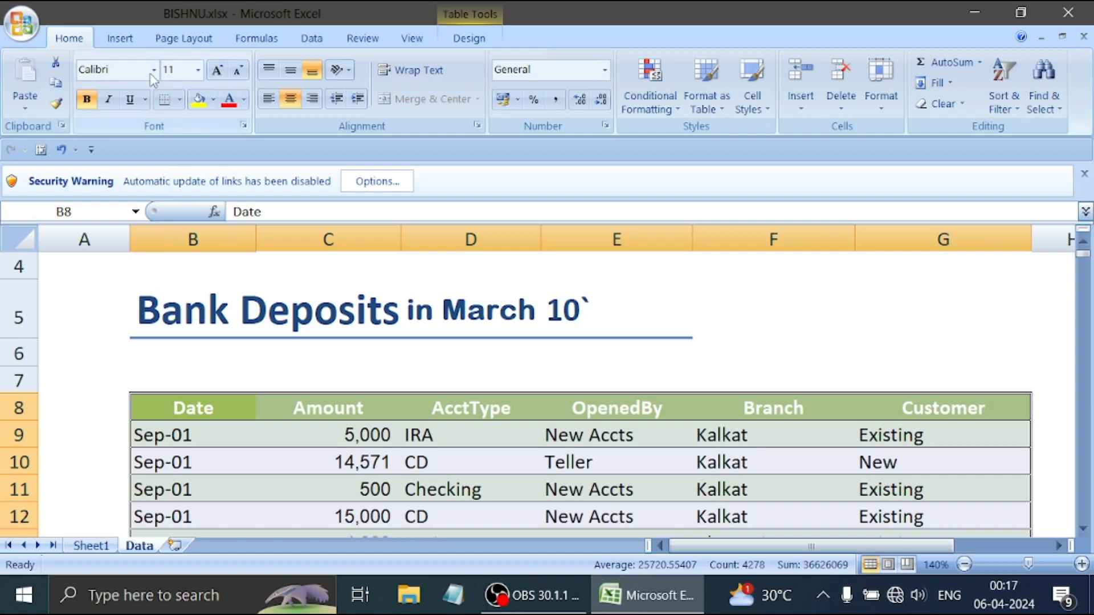
Create a PivotTable from Table2 and place it on a new worksheet
click(138, 45)
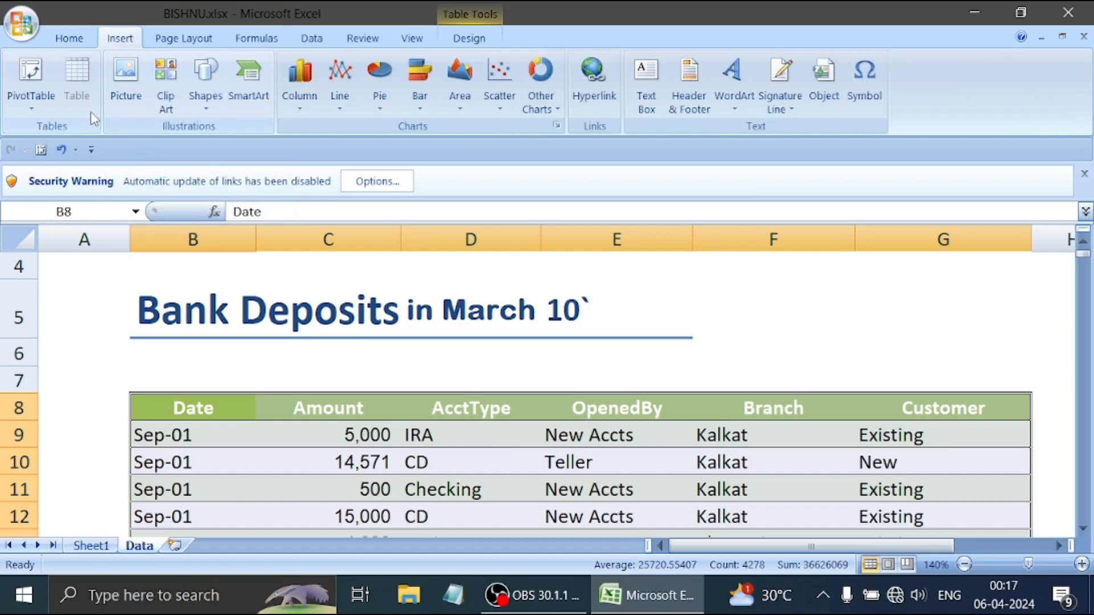
click(54, 93)
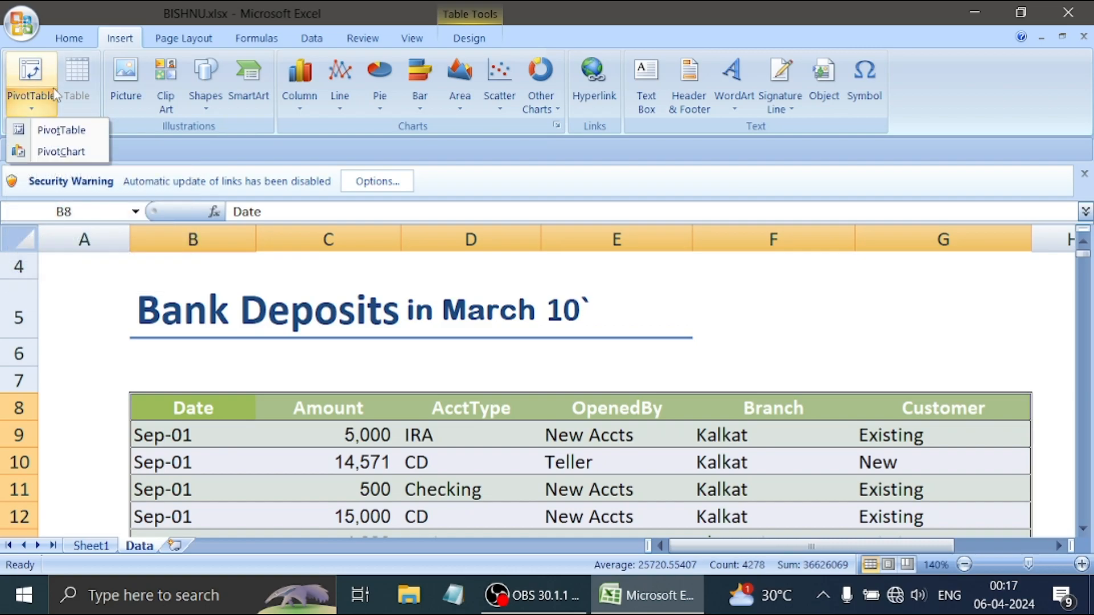
click(61, 130)
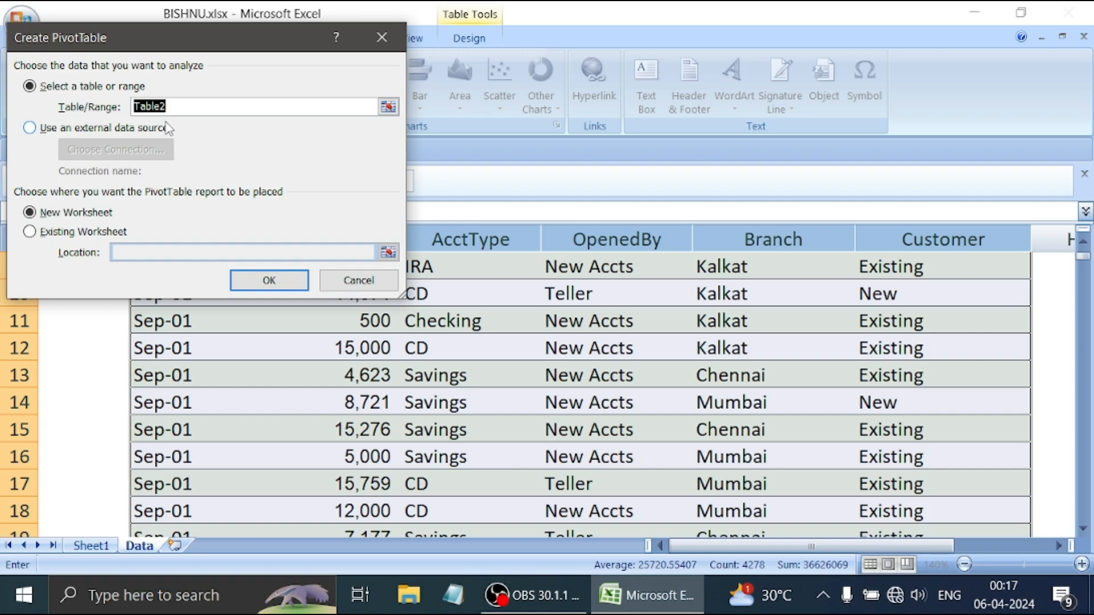
click(240, 102)
click(255, 288)
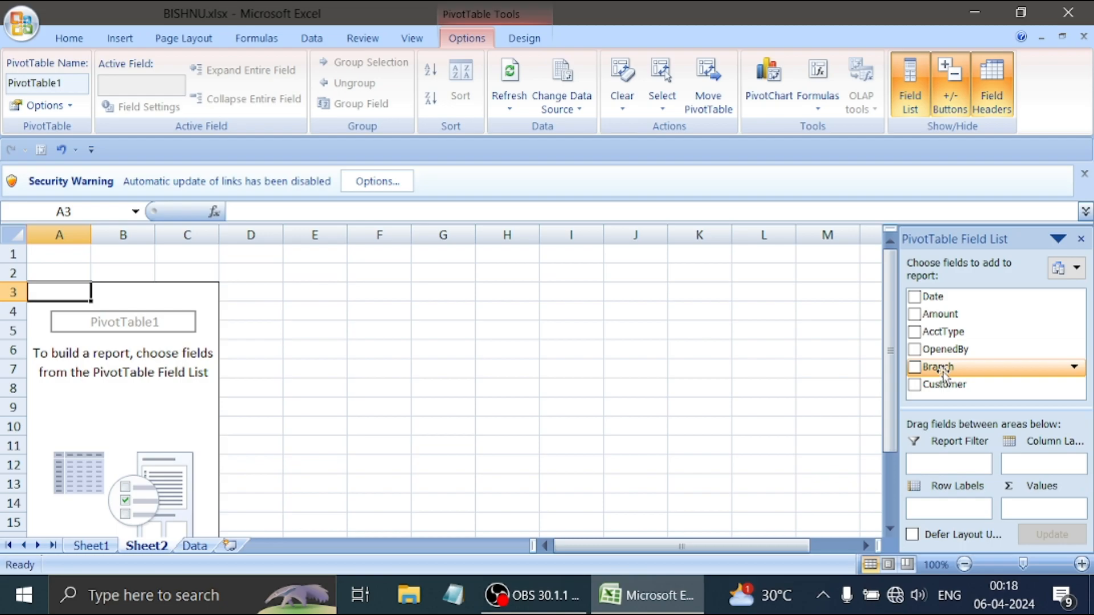
Add the Branch field to the PivotTable's Row Labels
drag(940, 369, 963, 525)
click(948, 513)
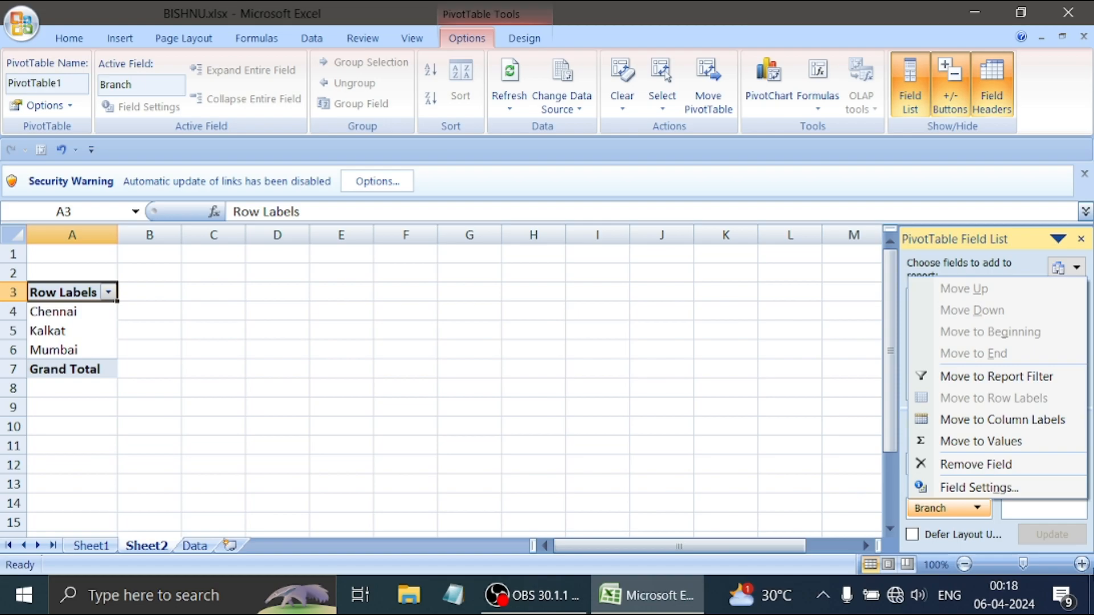
click(1083, 570)
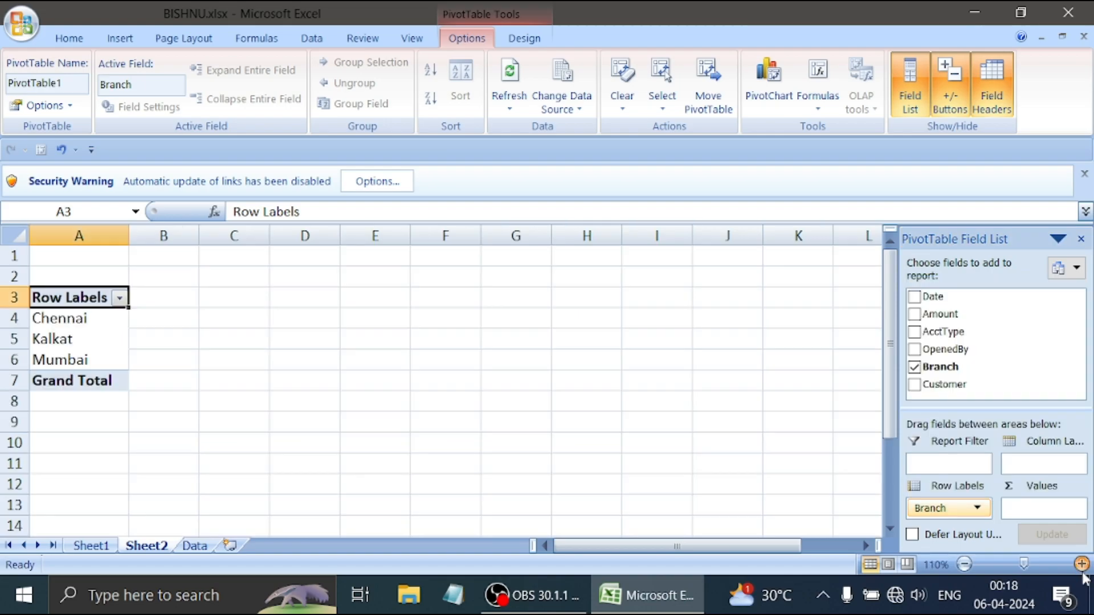
Add the Amount field to the PivotTable's Values so it sums the deposits for each branch
click(1082, 570)
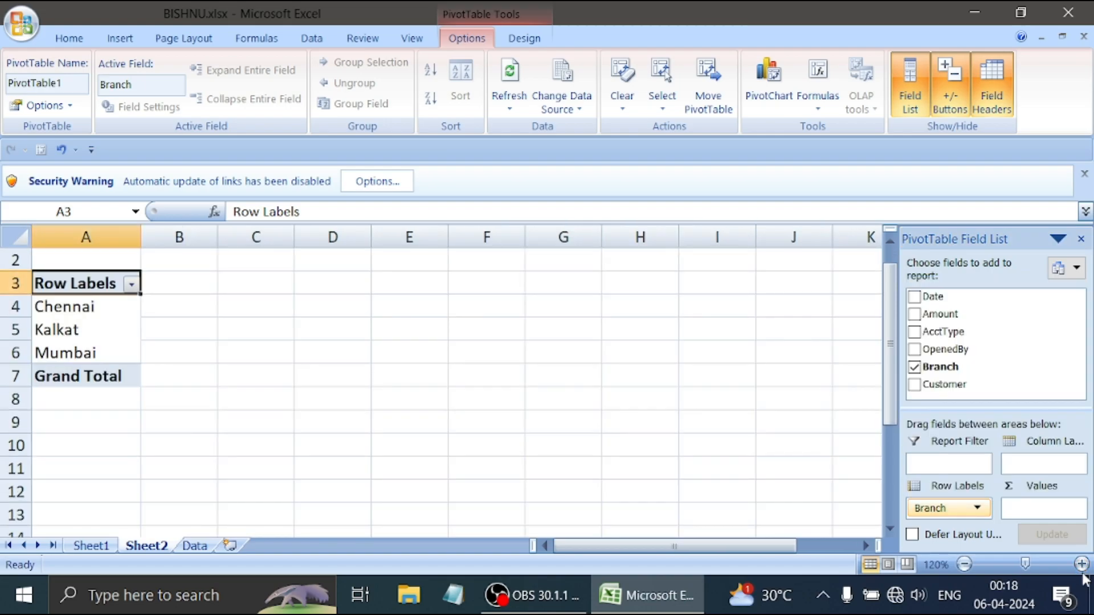
click(1081, 564)
click(1081, 564)
click(1081, 564)
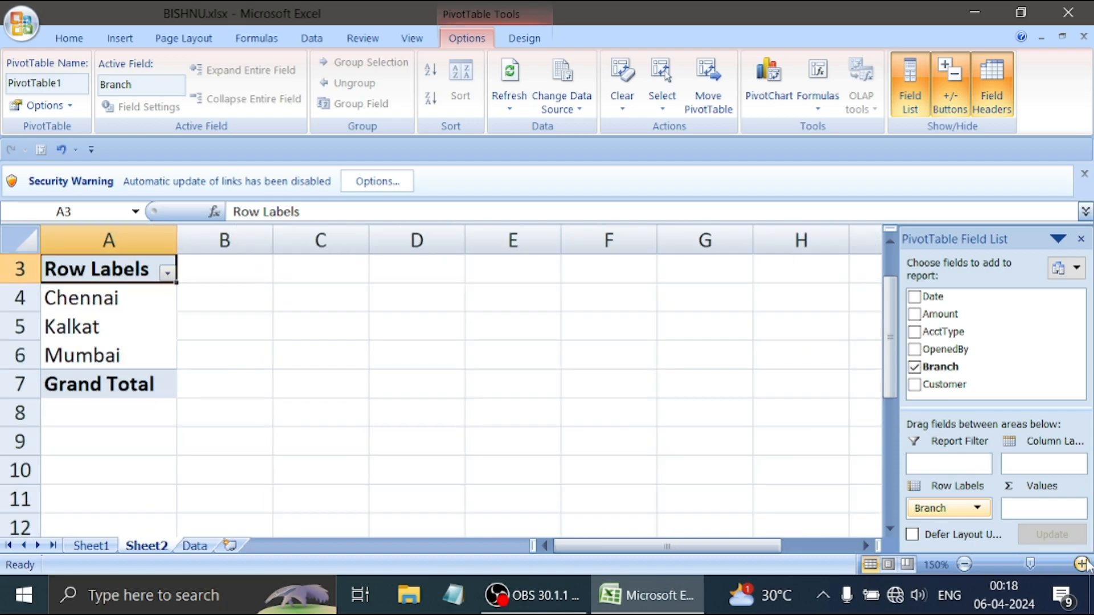
click(1081, 564)
click(1081, 564)
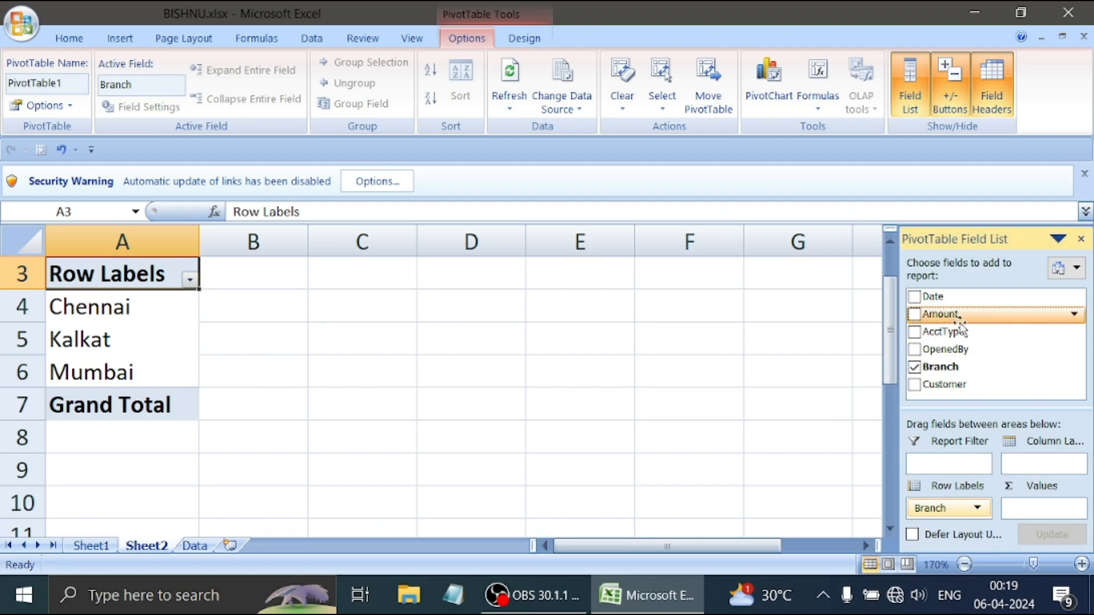
drag(961, 327, 1031, 515)
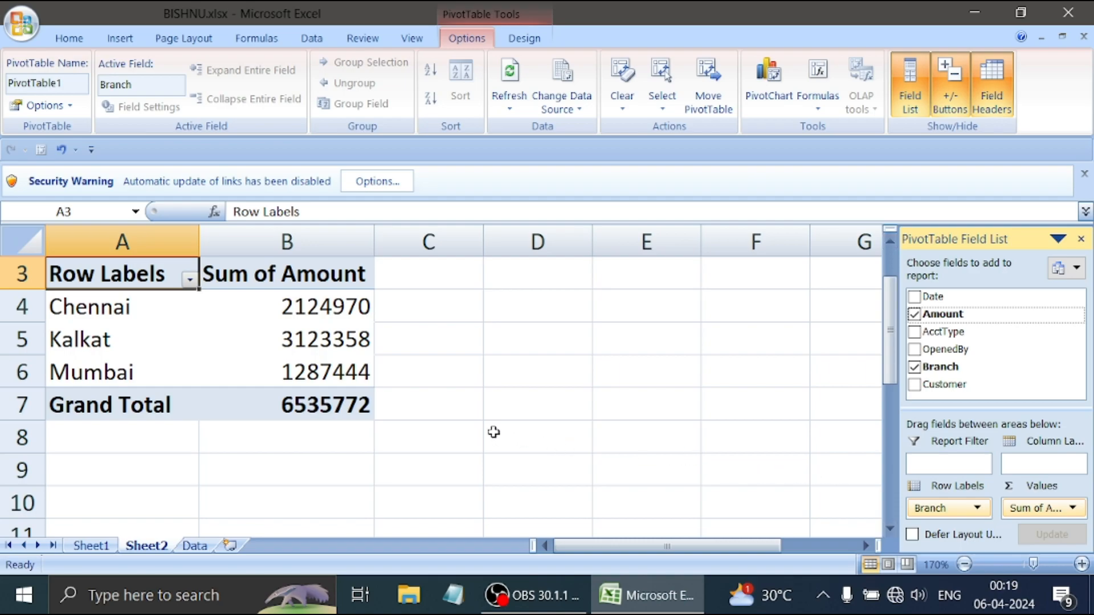
Add the AcctType field to the Column Labels to split the branch sums by account type
mouse_move(310, 399)
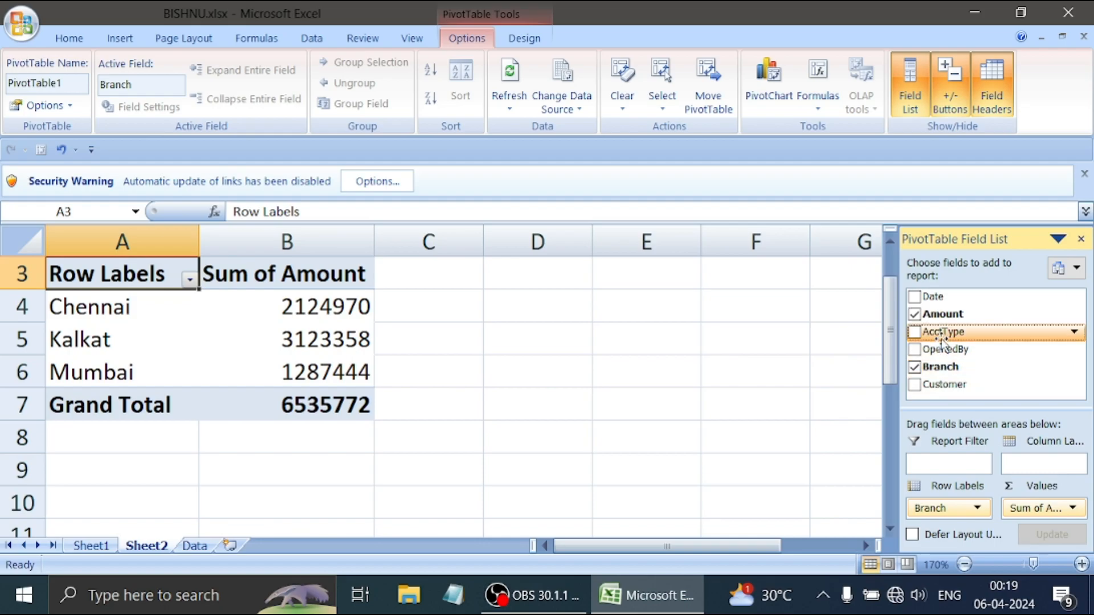
drag(943, 342, 1034, 468)
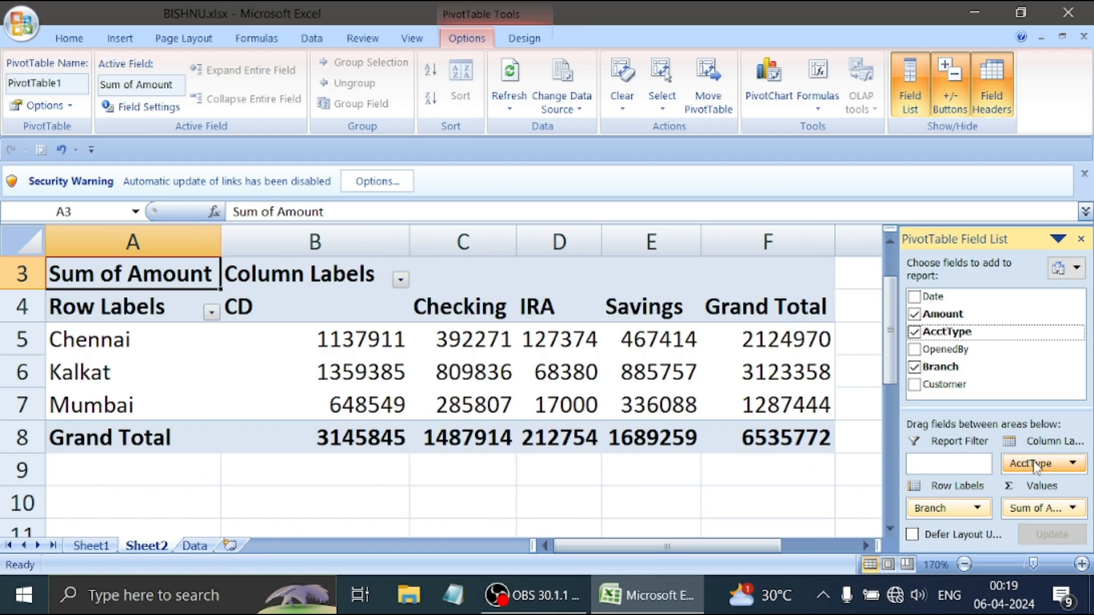
mouse_move(538, 386)
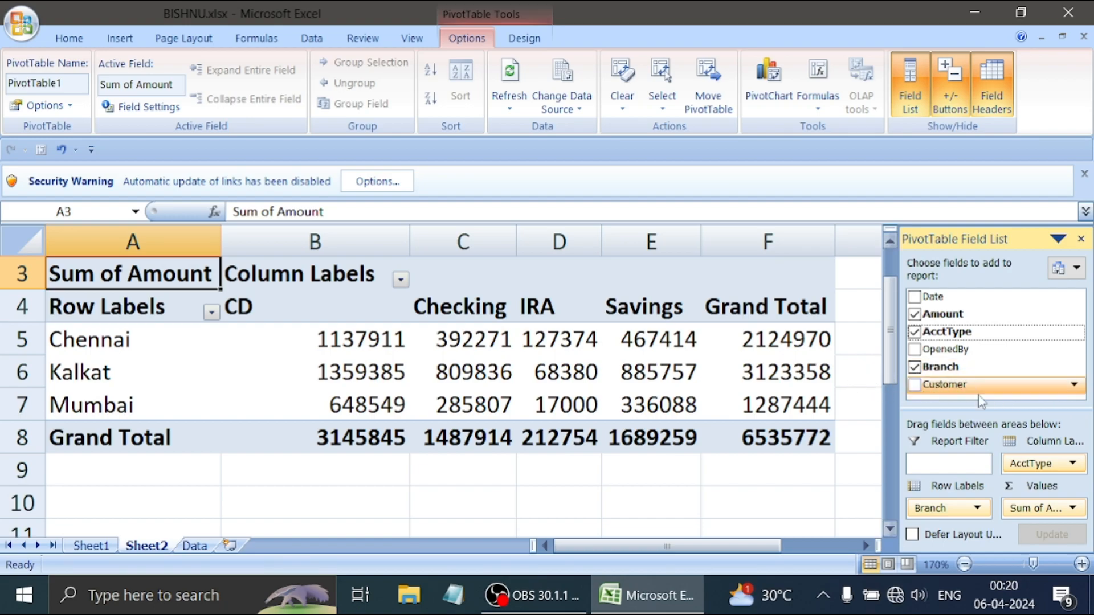
Move AcctType from the Column Labels to the Row Labels, nested beneath Branch
drag(1041, 471, 943, 513)
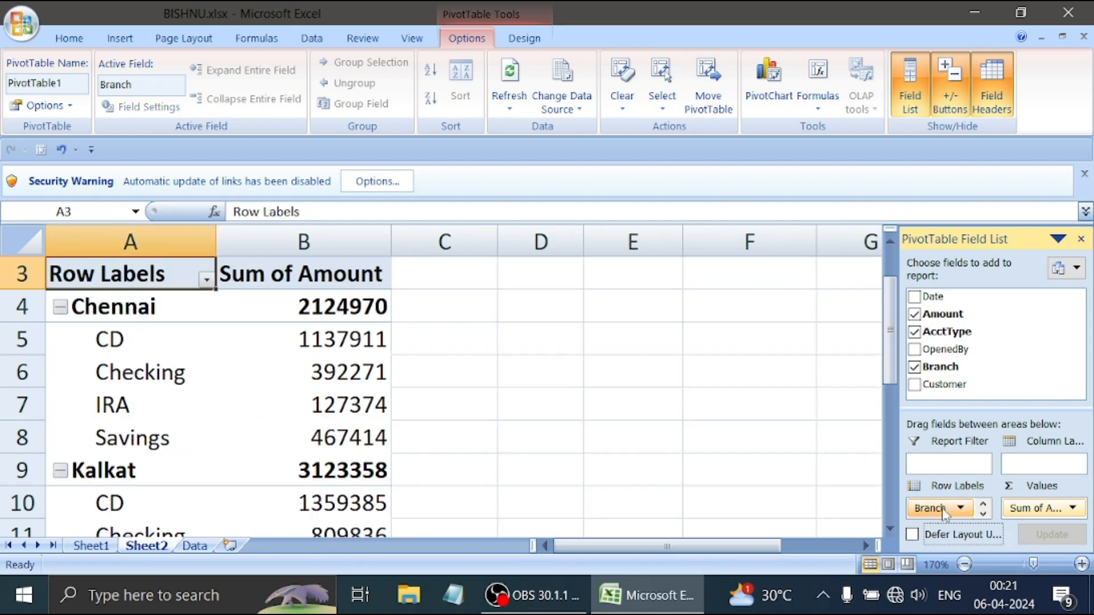
scroll(359, 413, down, 1)
scroll(359, 419, up, 1)
scroll(359, 419, up, 1)
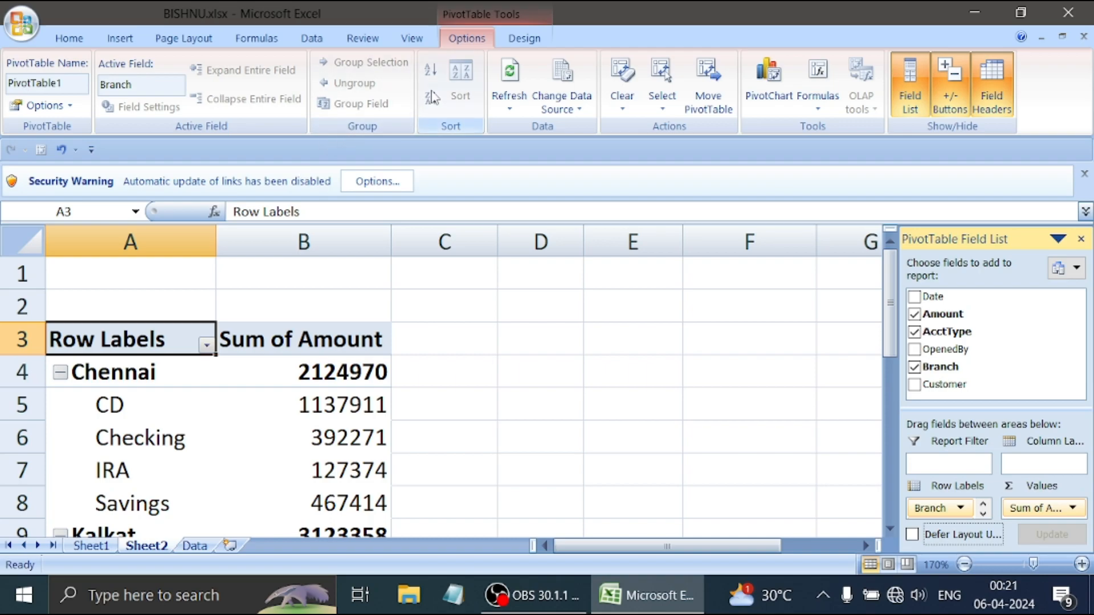
Switch the PivotTable's report layout to Tabular Form
click(532, 46)
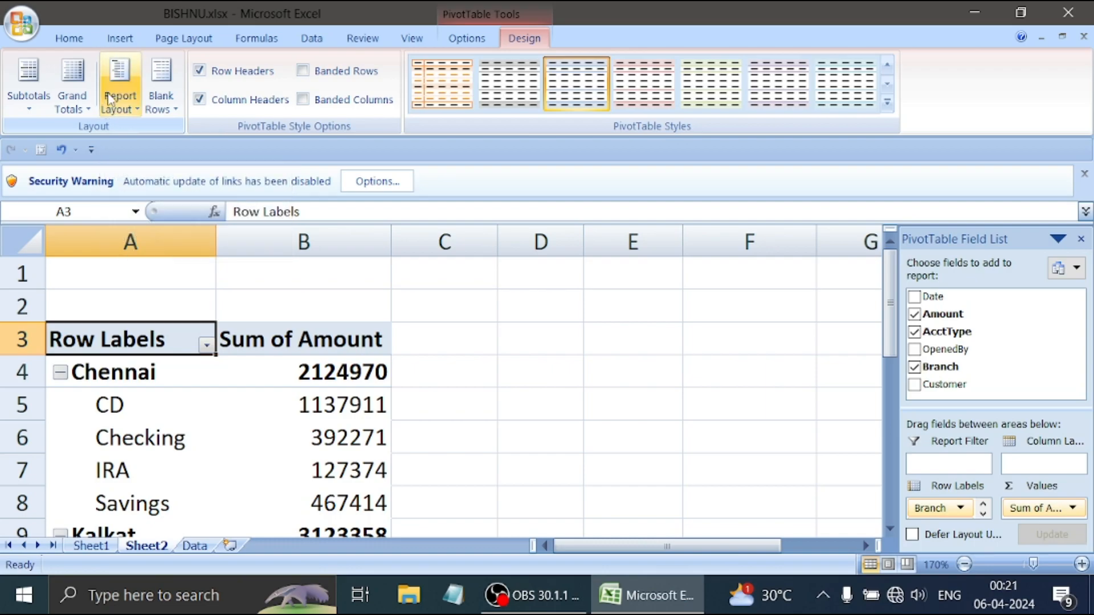
click(141, 109)
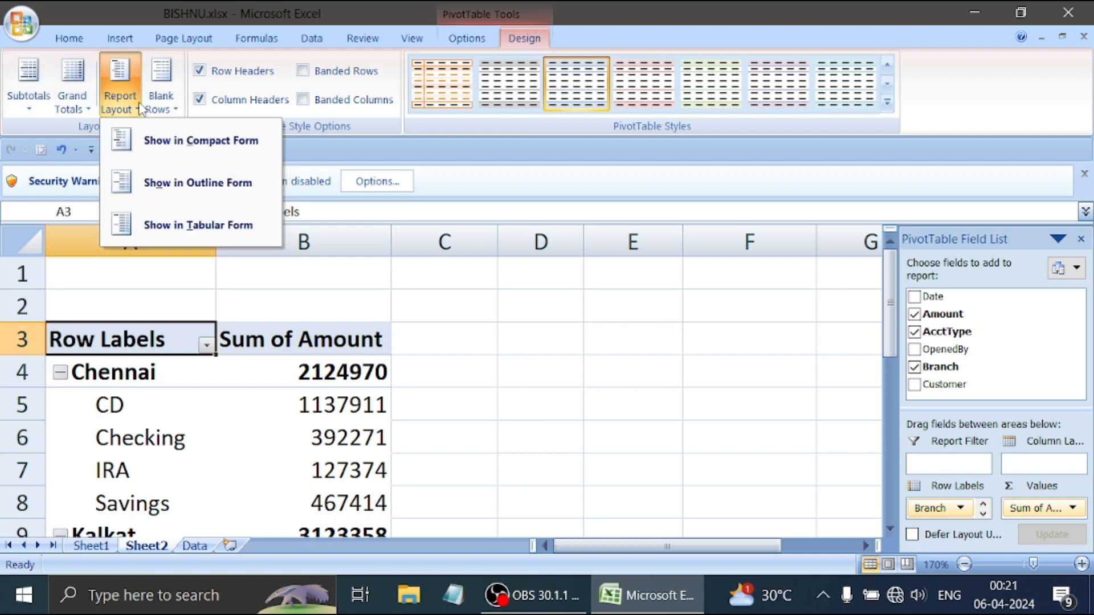
click(184, 228)
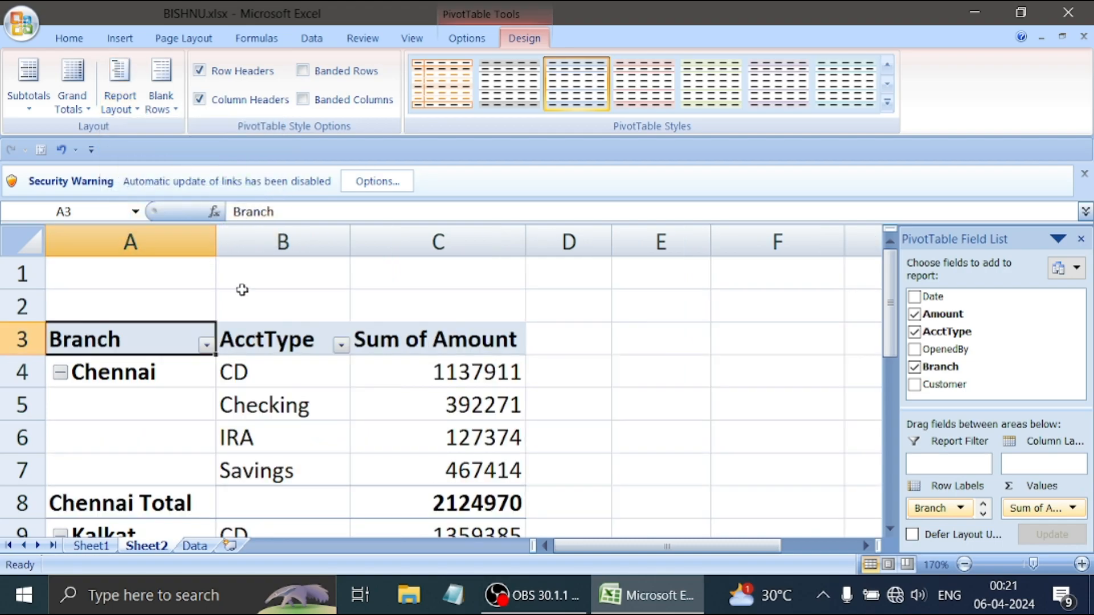
scroll(342, 353, down, 1)
scroll(346, 355, up, 1)
Examine the tabular PivotTable's account type amounts and subtotals for each branch at 100% zoom
click(971, 565)
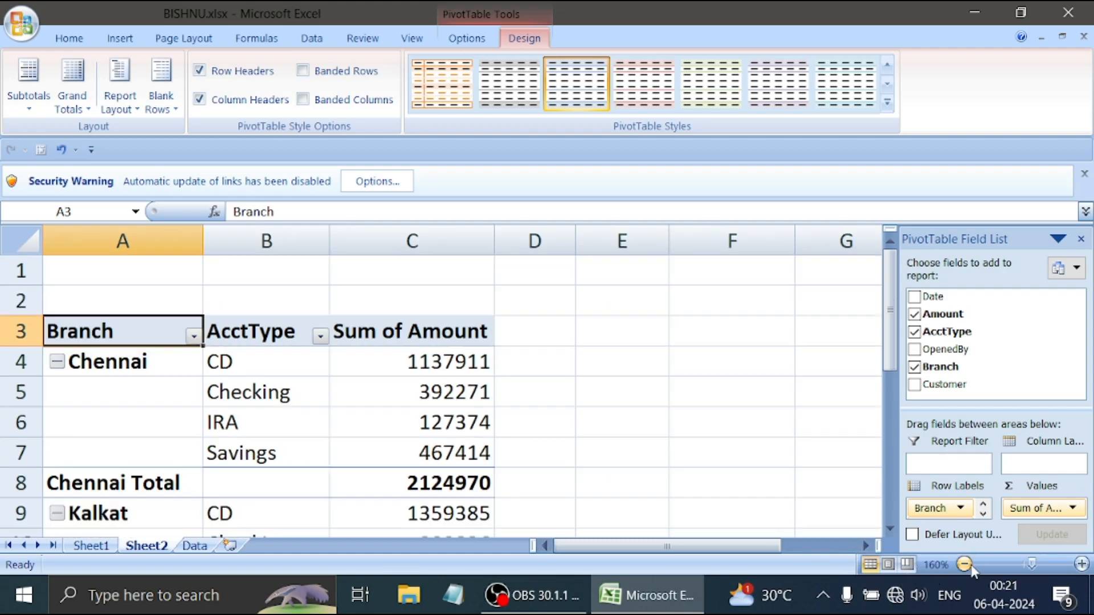
click(965, 565)
click(965, 565)
click(965, 564)
click(965, 564)
click(965, 565)
click(965, 565)
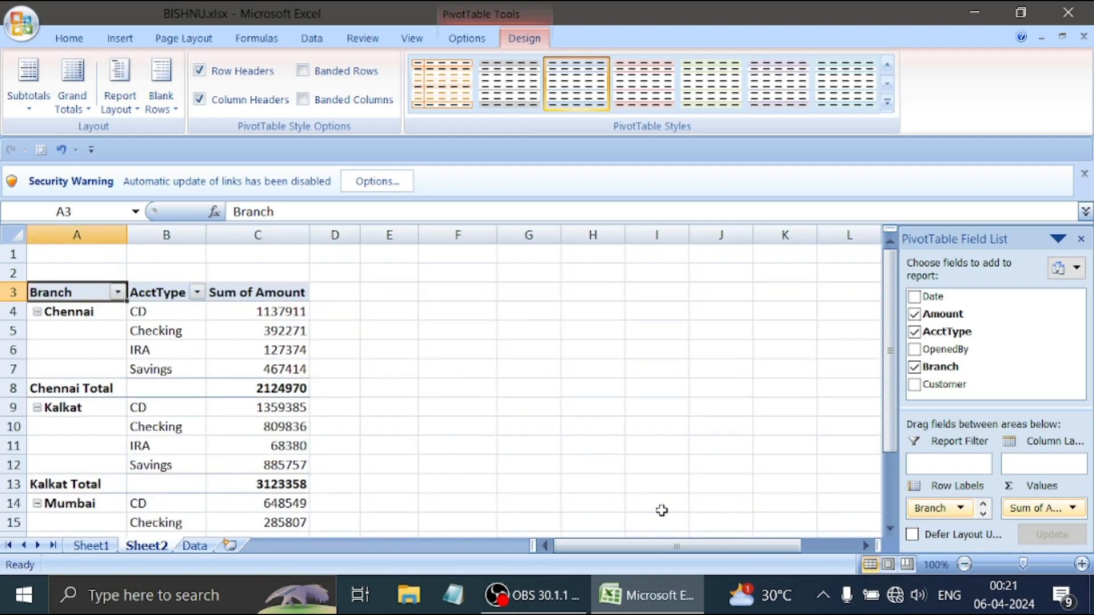
scroll(661, 510, down, 2)
scroll(658, 512, up, 2)
mouse_move(267, 366)
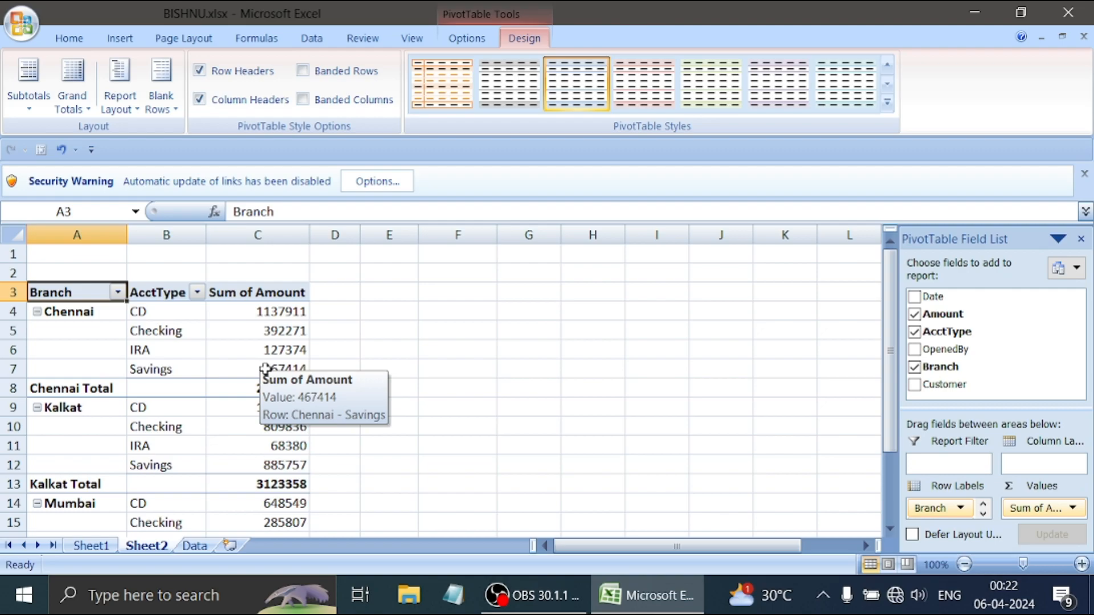
Undo the change to the tabular report layout and reapply it
scroll(263, 371, up, 1)
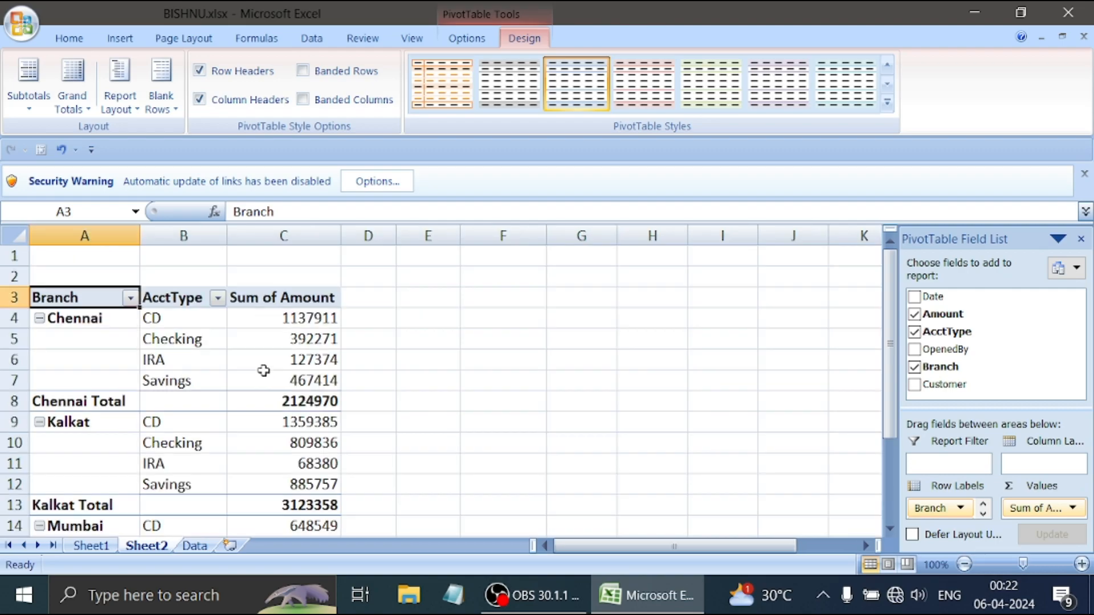
scroll(264, 371, up, 5)
key(ctrl+z)
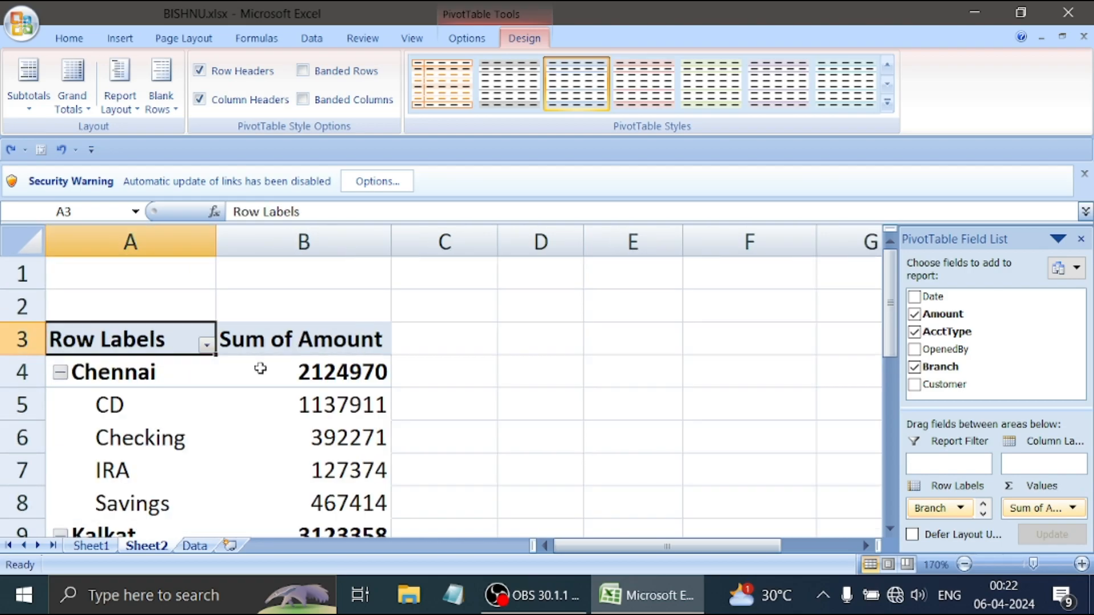
key(ctrl+y)
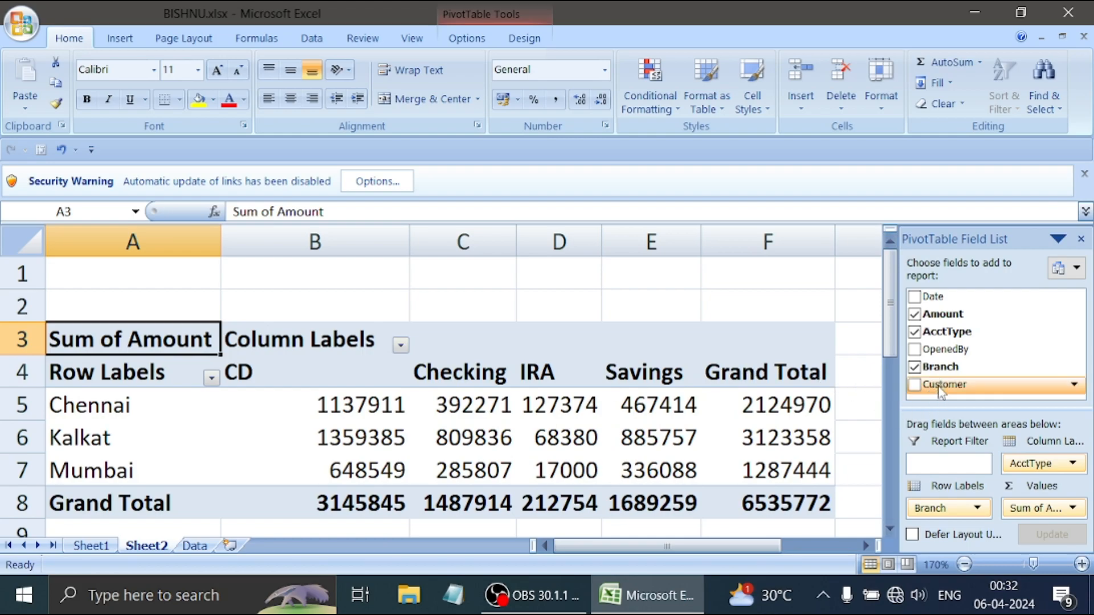
Add the Customer field to the PivotTable's Report Filter
drag(940, 393, 947, 471)
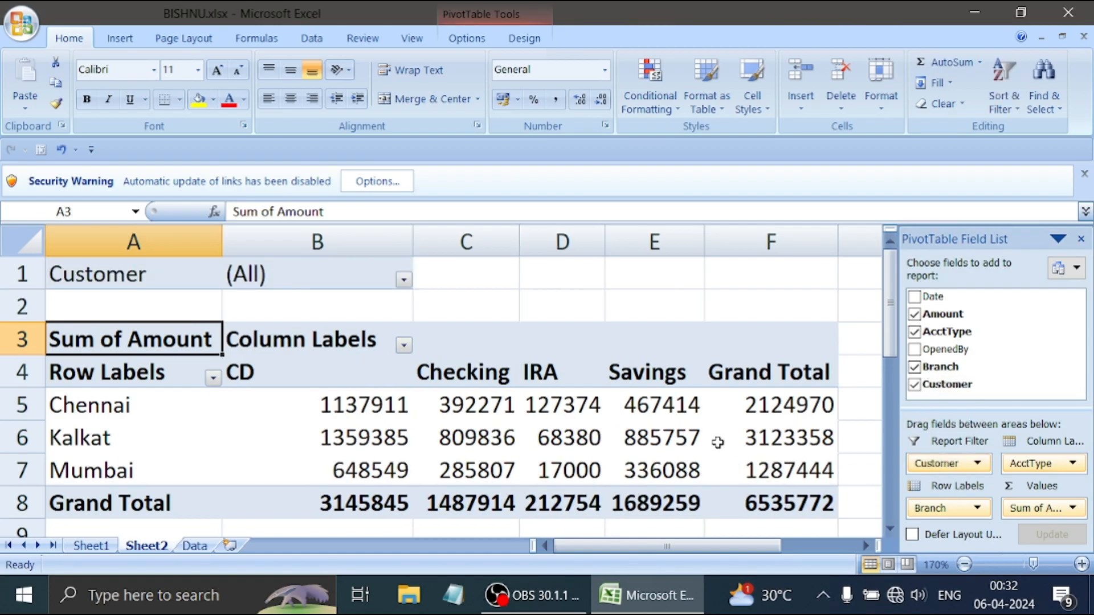
scroll(717, 442, down, 1)
scroll(717, 442, up, 1)
Summarize the PivotTable's Amount values by Count instead of Sum
mouse_move(583, 450)
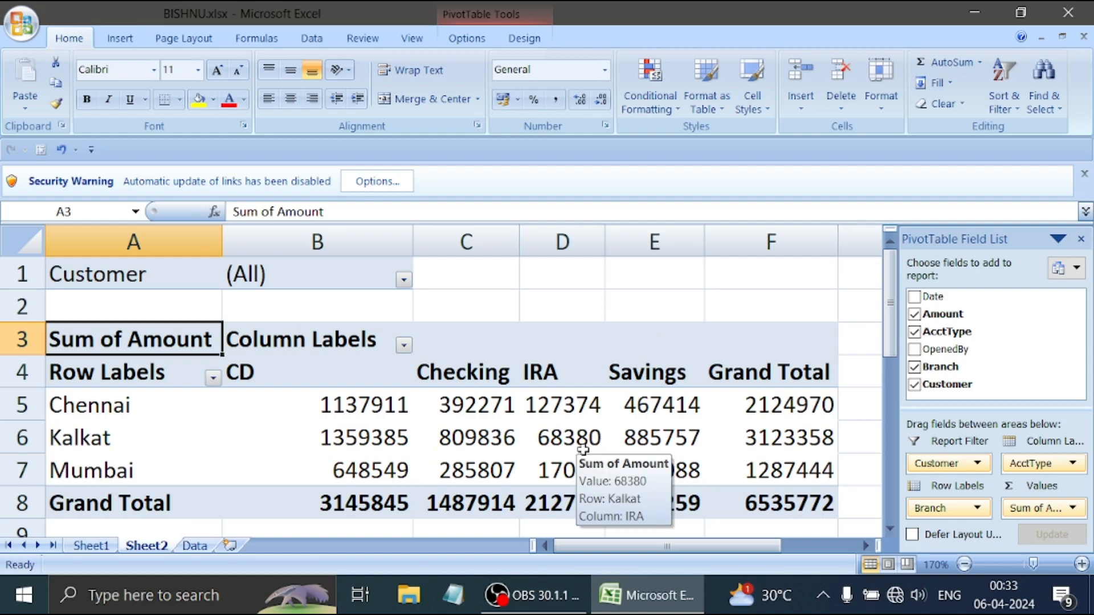
click(549, 445)
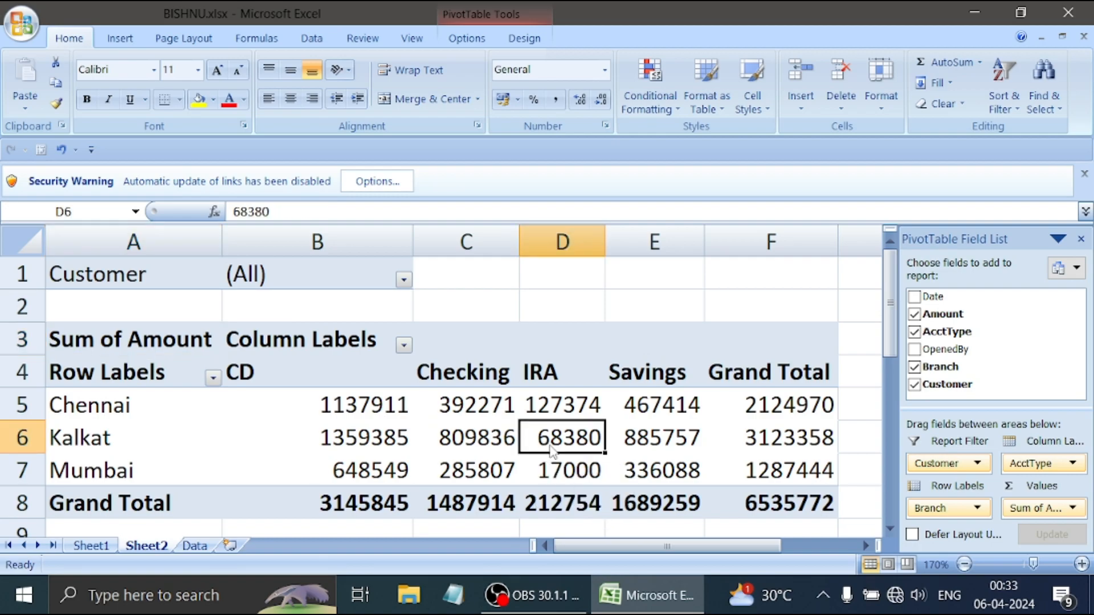
right_click(550, 447)
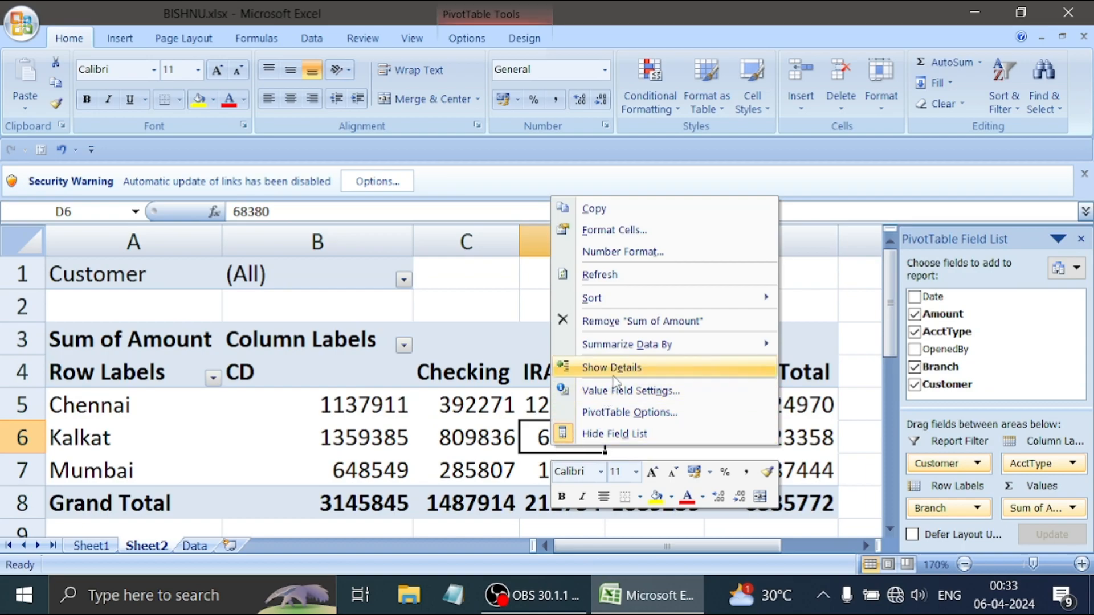
mouse_move(626, 348)
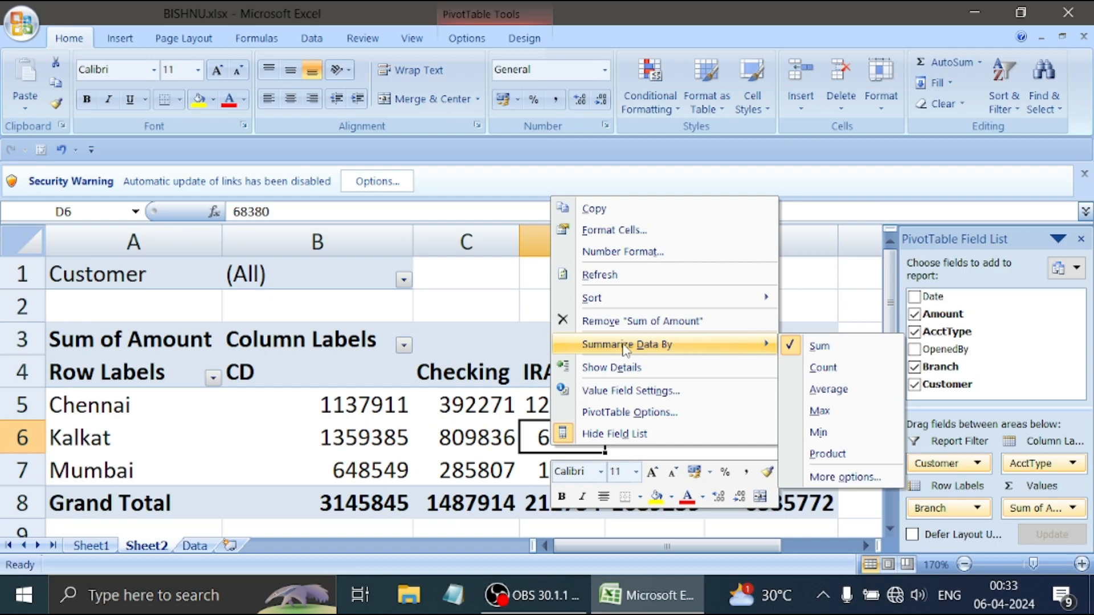
click(862, 375)
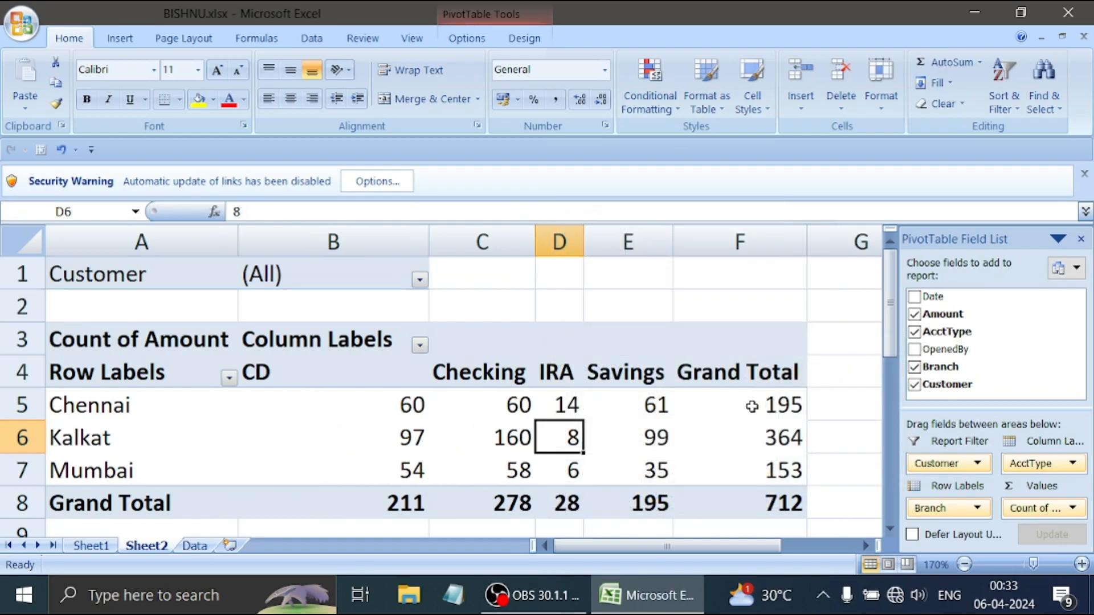
scroll(613, 433, down, 1)
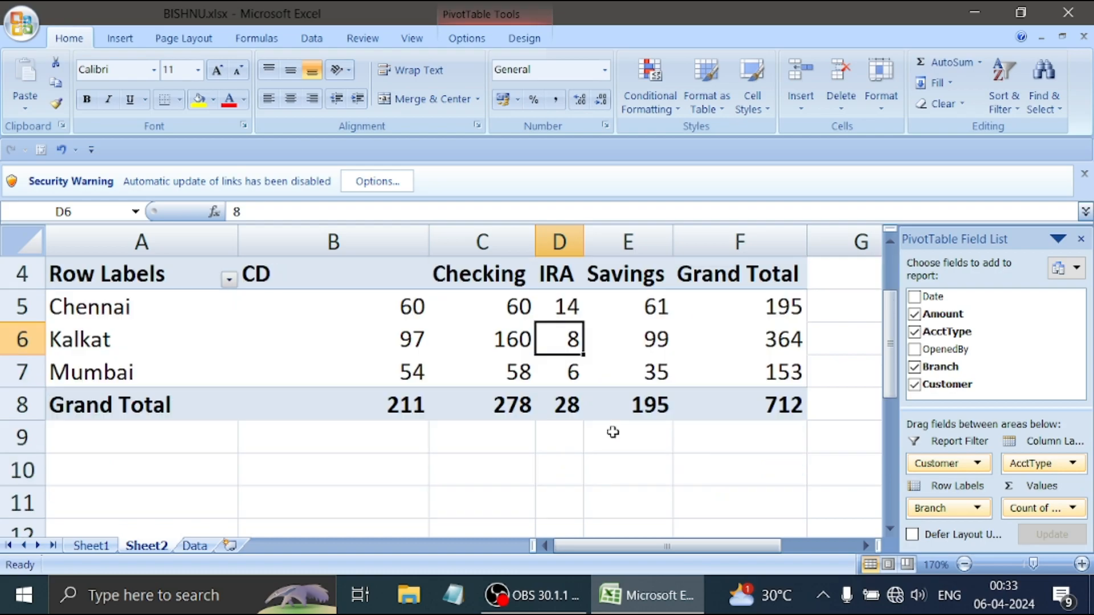
scroll(613, 433, up, 1)
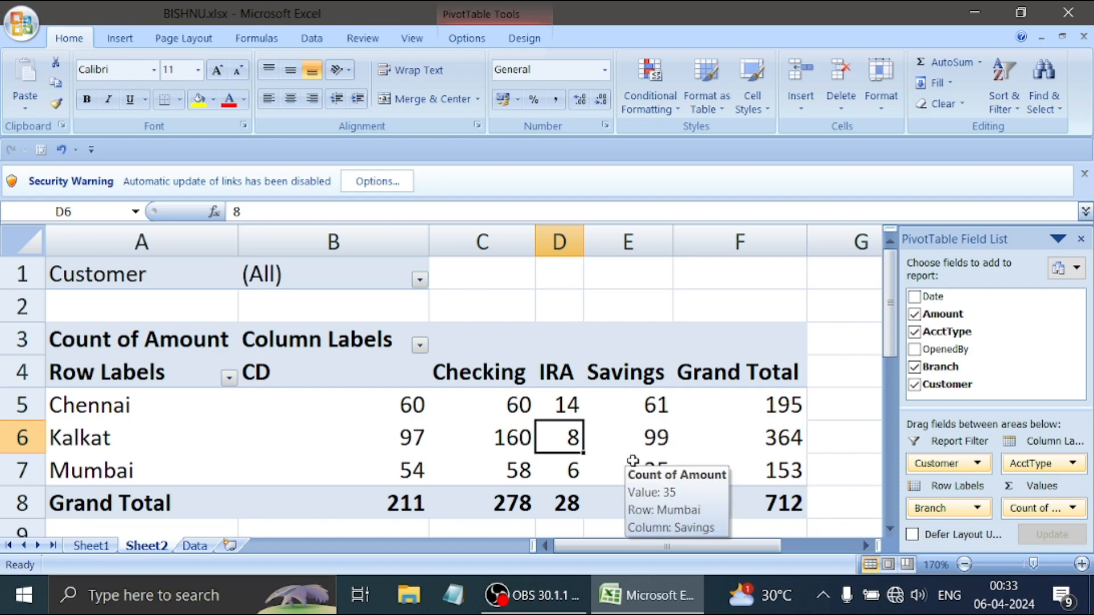
scroll(639, 459, down, 1)
scroll(639, 460, up, 1)
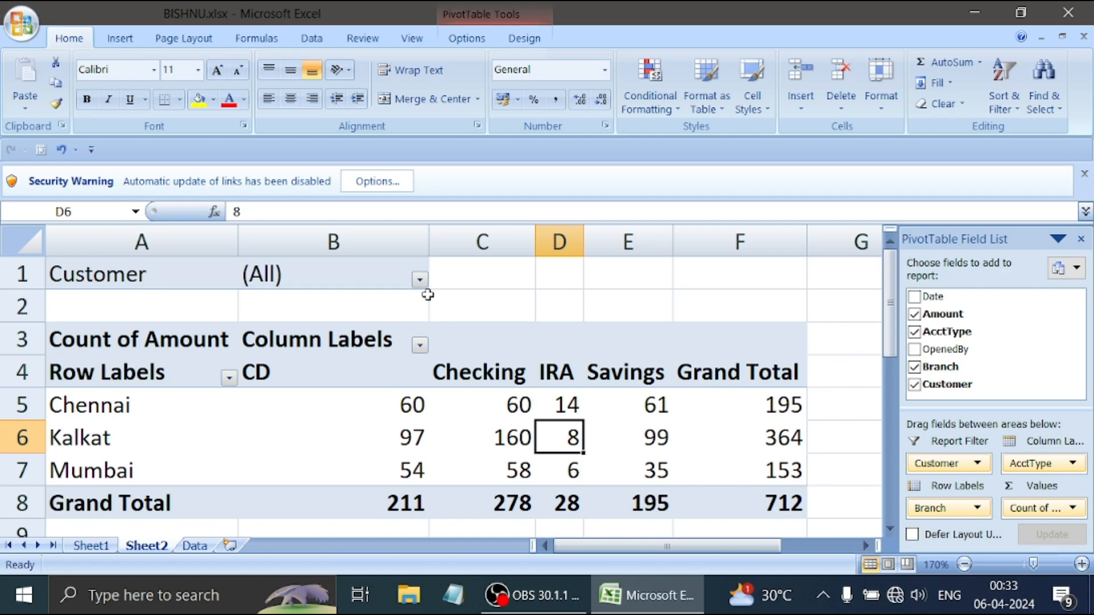
Filter the PivotTable's Customer report filter to New only, with selection of multiple items enabled
click(424, 292)
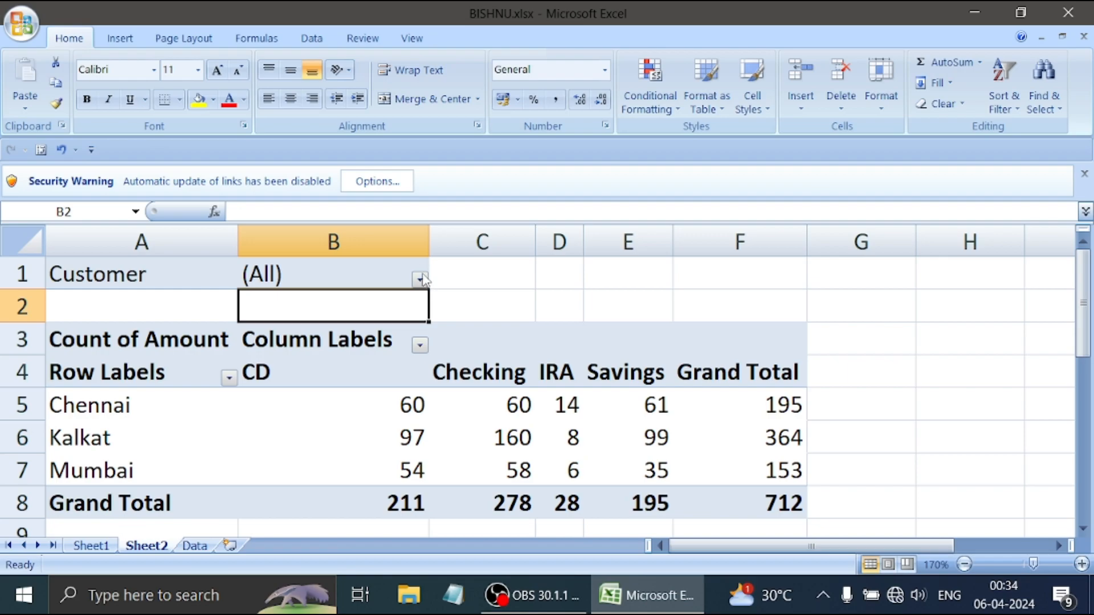
click(421, 280)
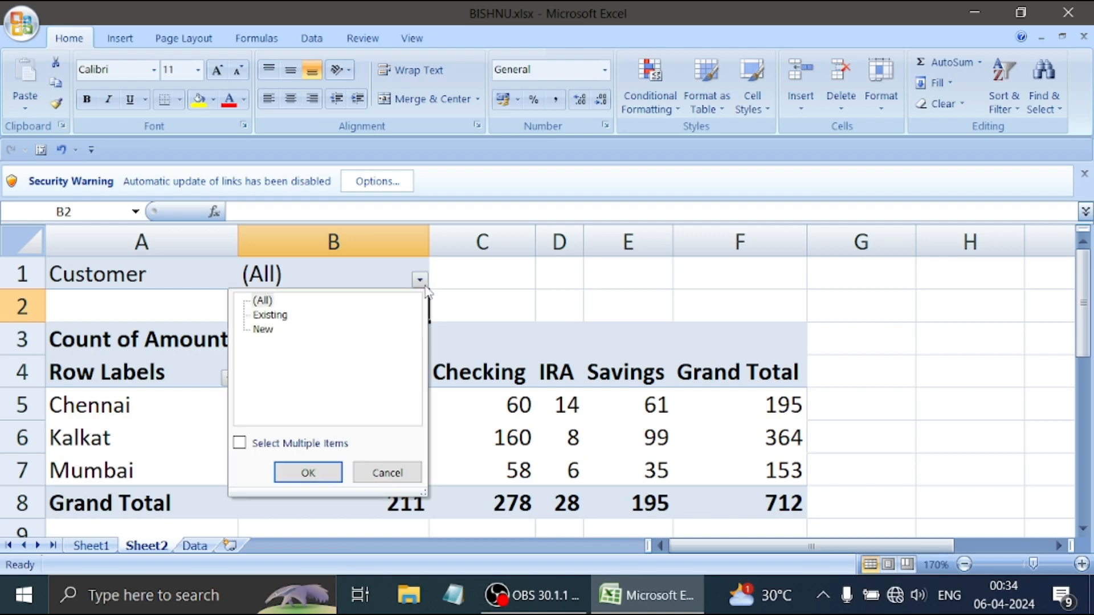
click(257, 318)
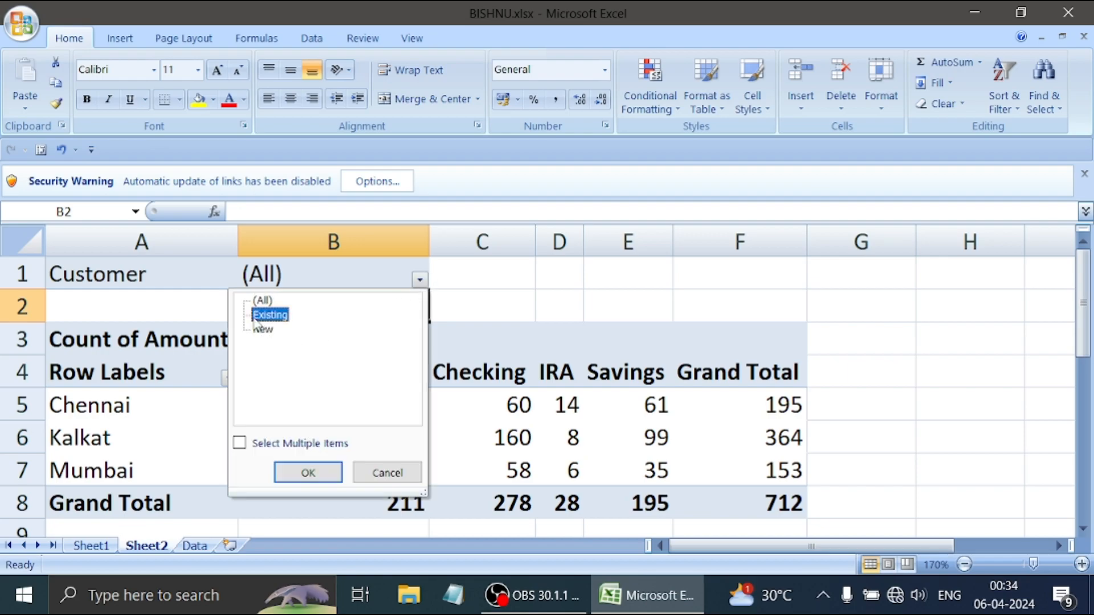
click(262, 330)
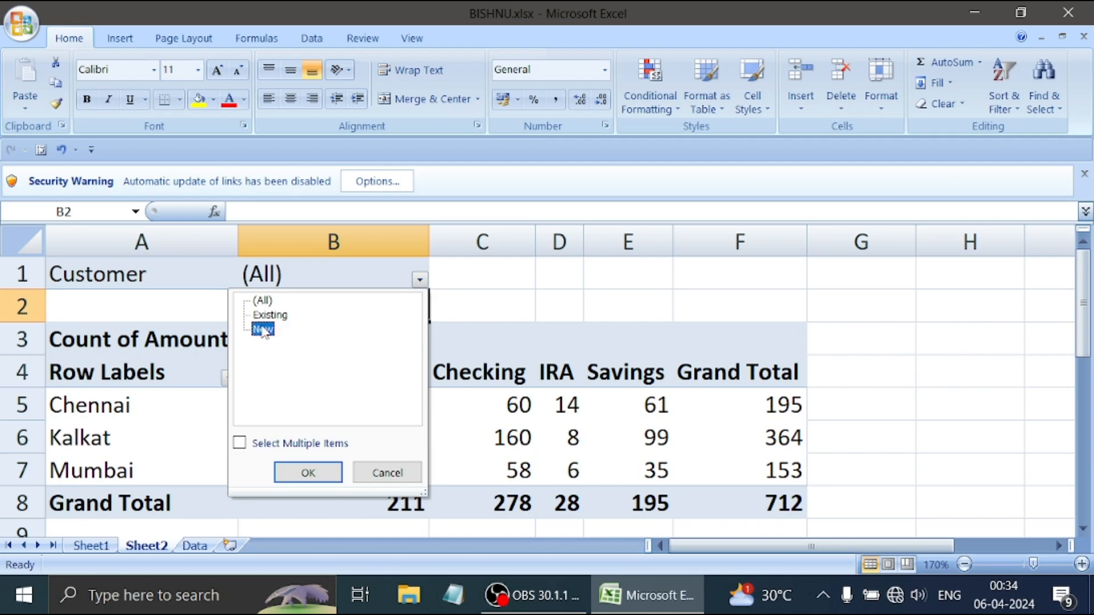
click(254, 444)
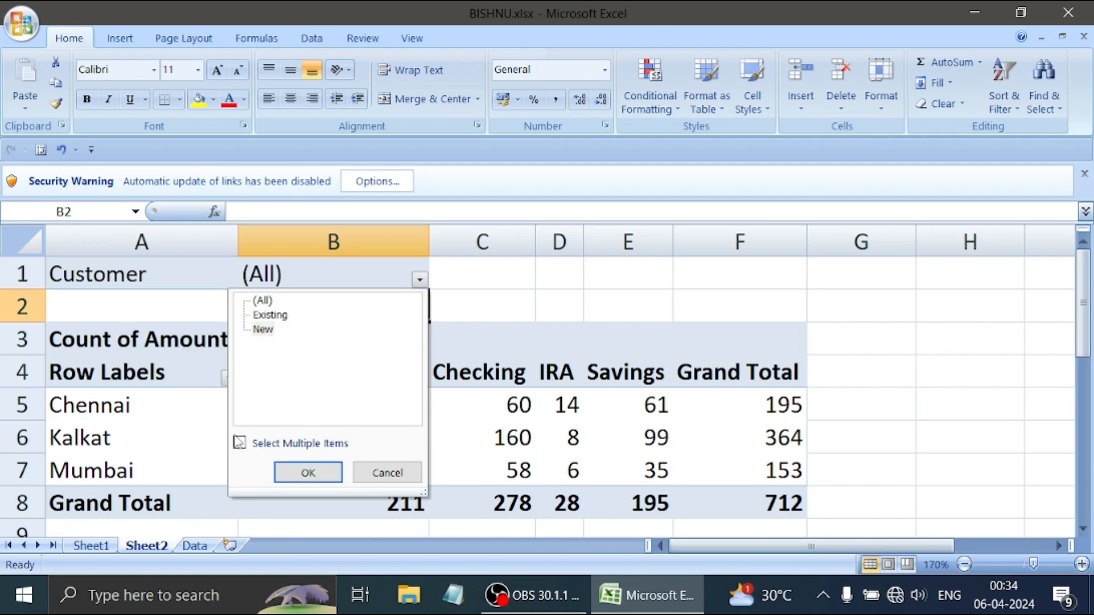
click(256, 330)
click(244, 443)
click(240, 444)
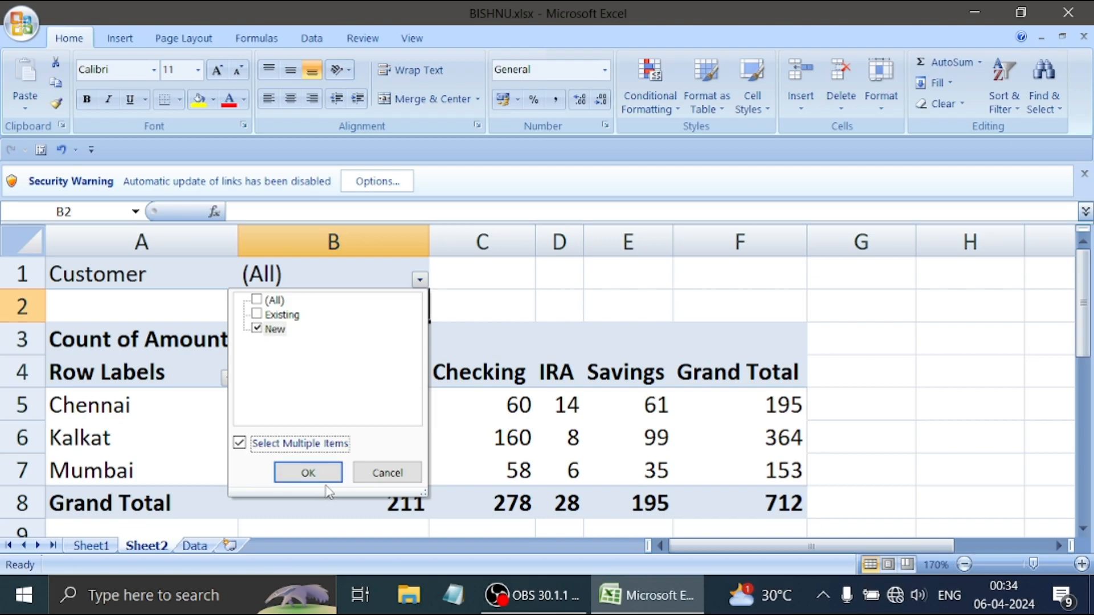
click(318, 470)
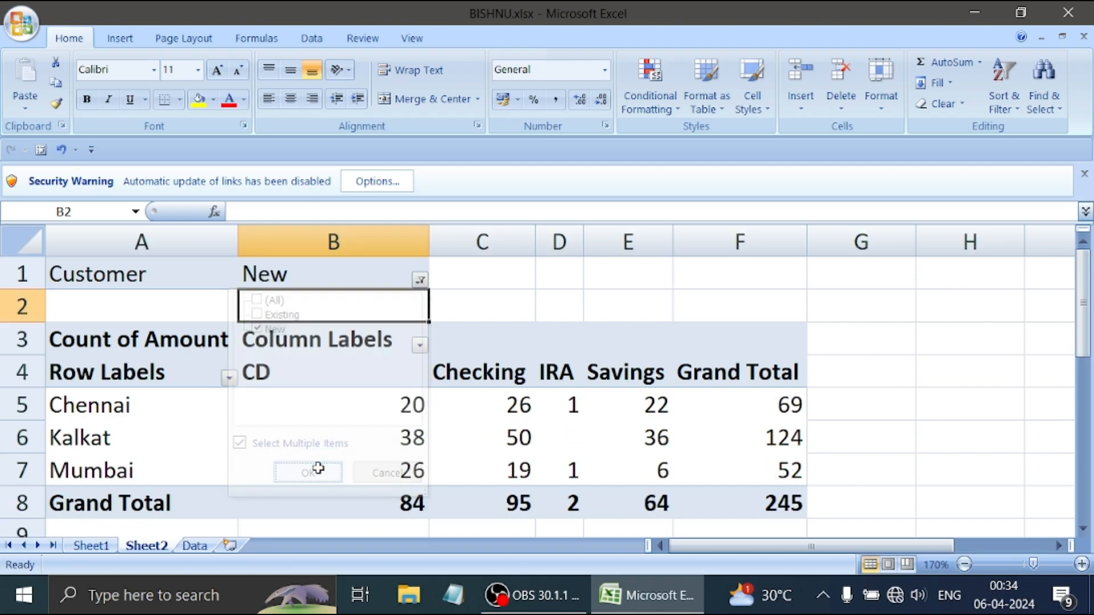
mouse_move(540, 418)
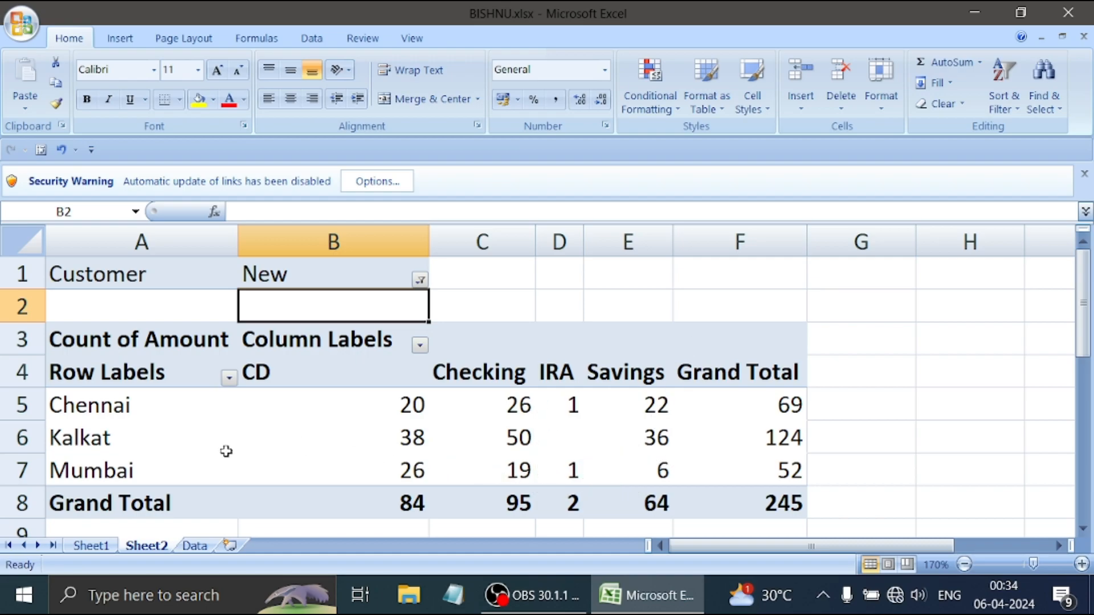
mouse_move(230, 449)
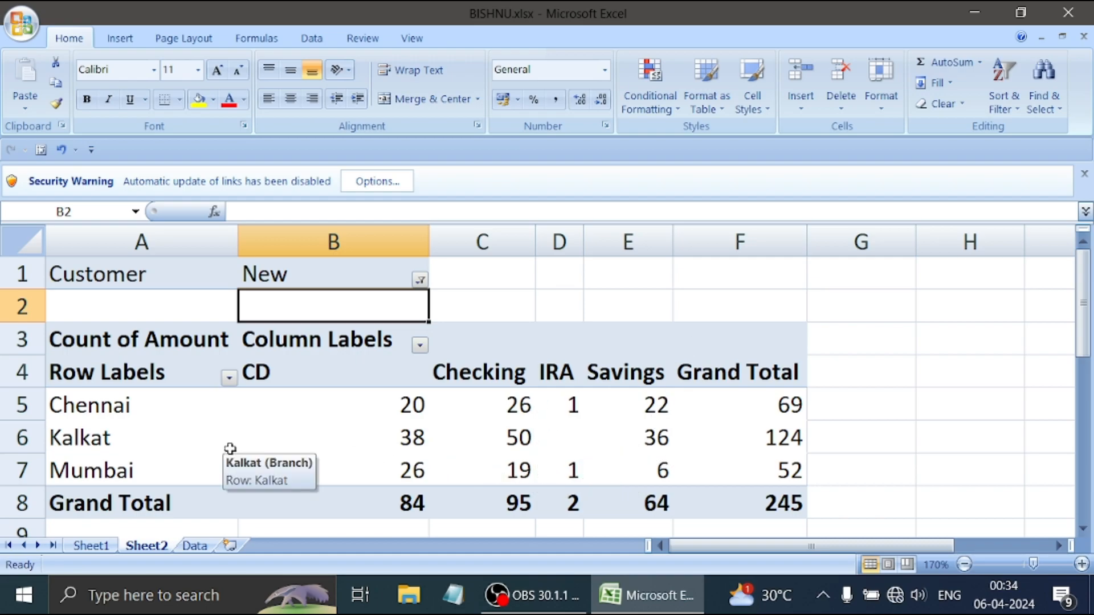
Undo the New customer filter, the Count summary and the addition of the Customer report filter
mouse_move(593, 437)
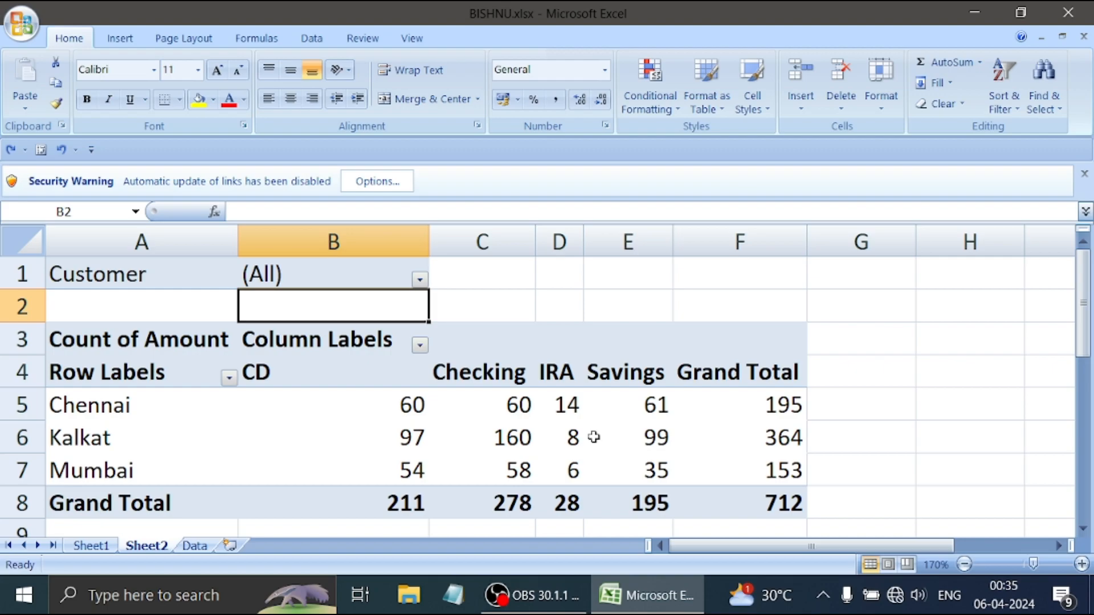
click(594, 437)
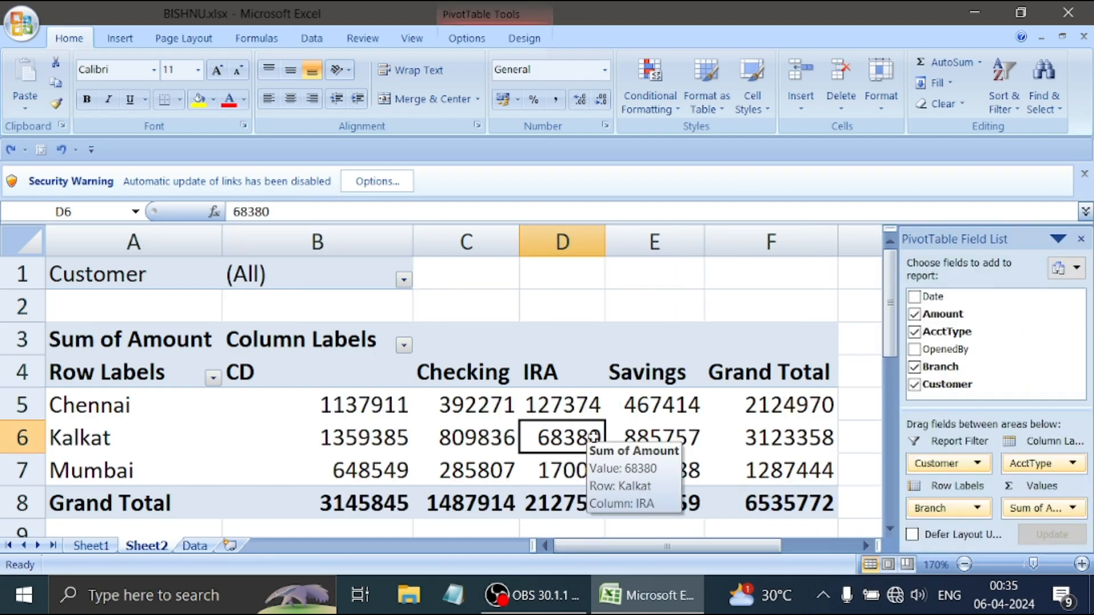
key(ctrl+z)
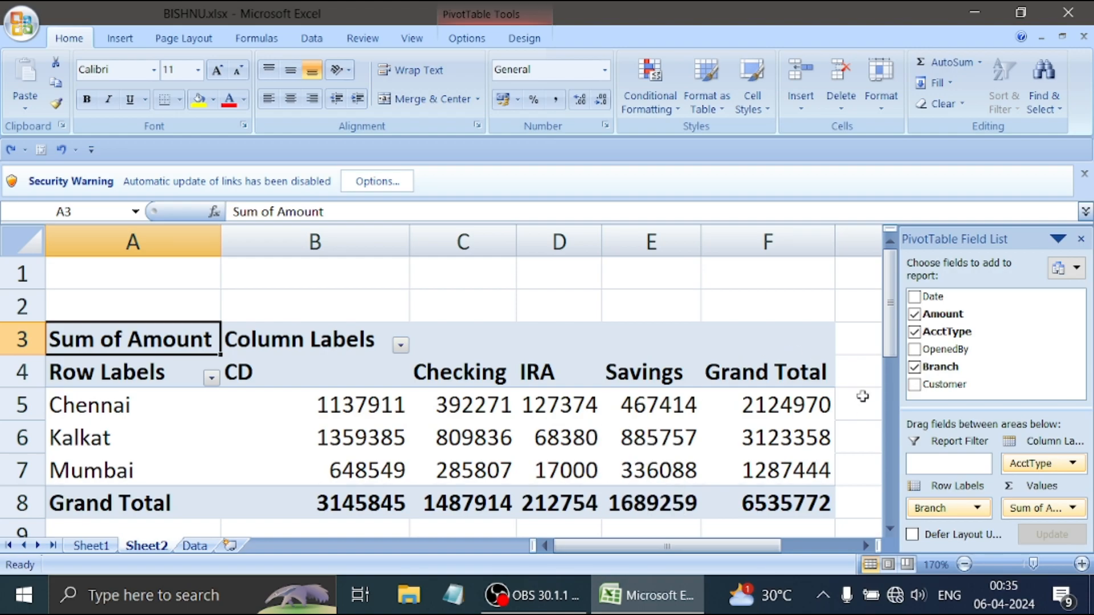
Reduce the PivotTable worksheet's zoom to 90%
click(970, 569)
click(970, 568)
click(970, 569)
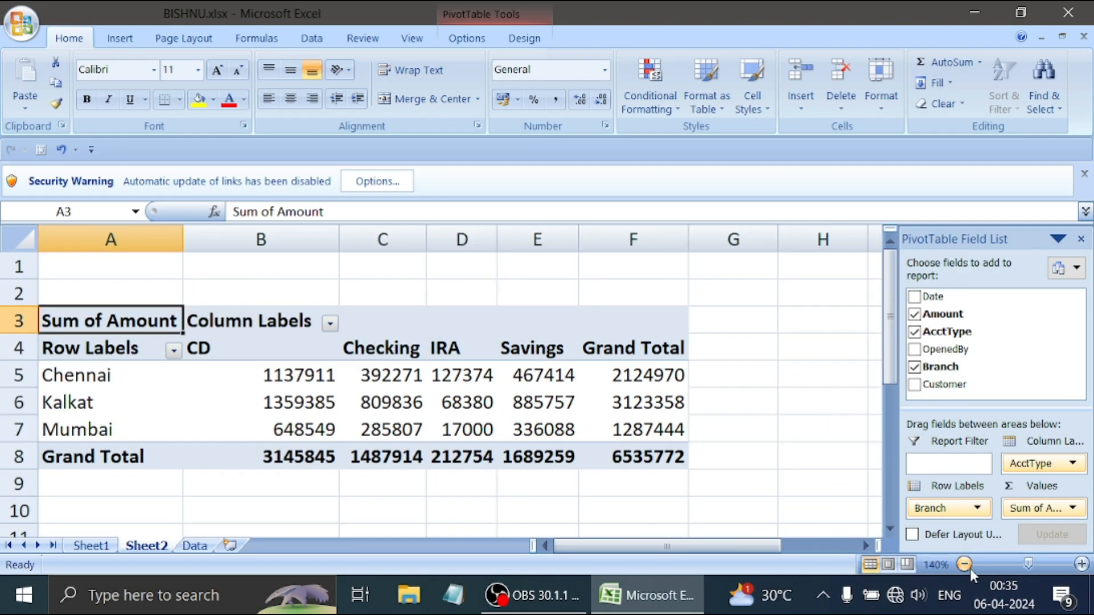
click(969, 569)
click(970, 569)
click(970, 569)
click(970, 569)
click(970, 568)
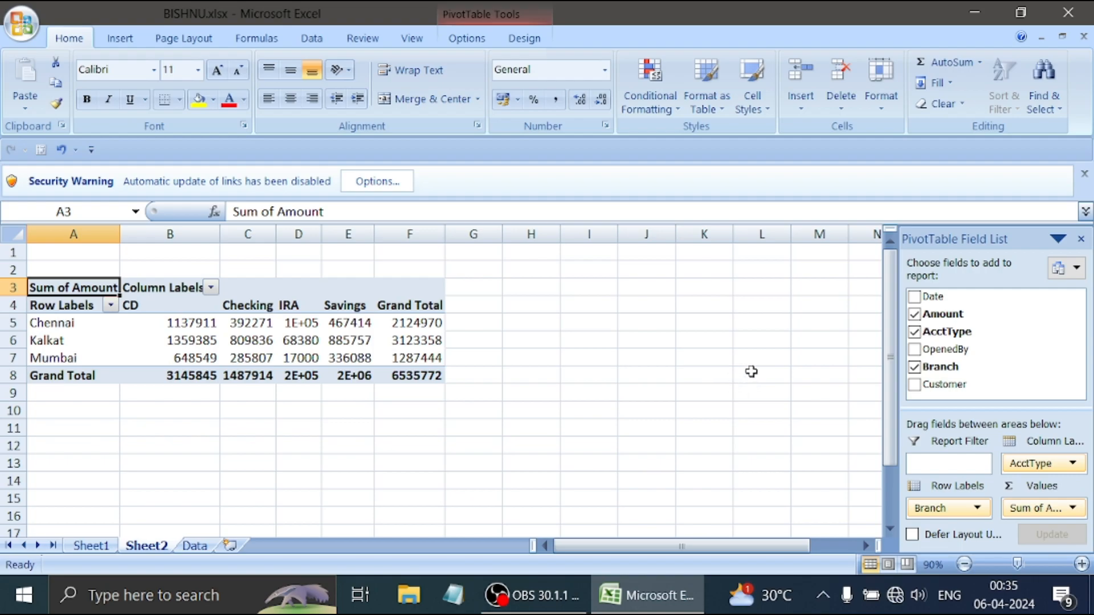
Hide the PivotTable Field List and show it again for the PivotTable
click(1076, 242)
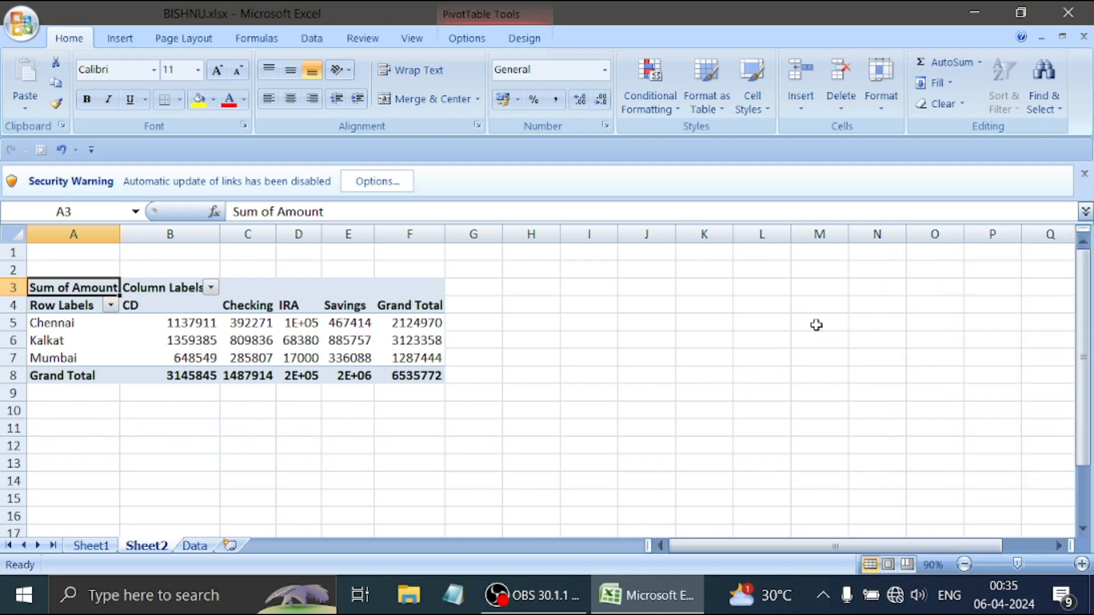
click(640, 382)
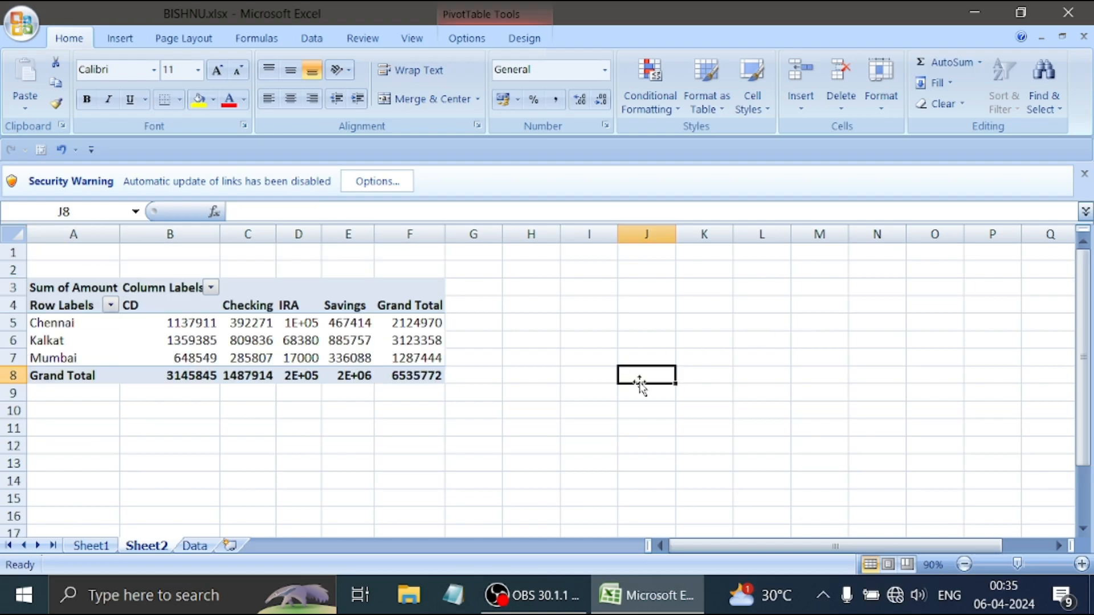
click(432, 442)
click(326, 437)
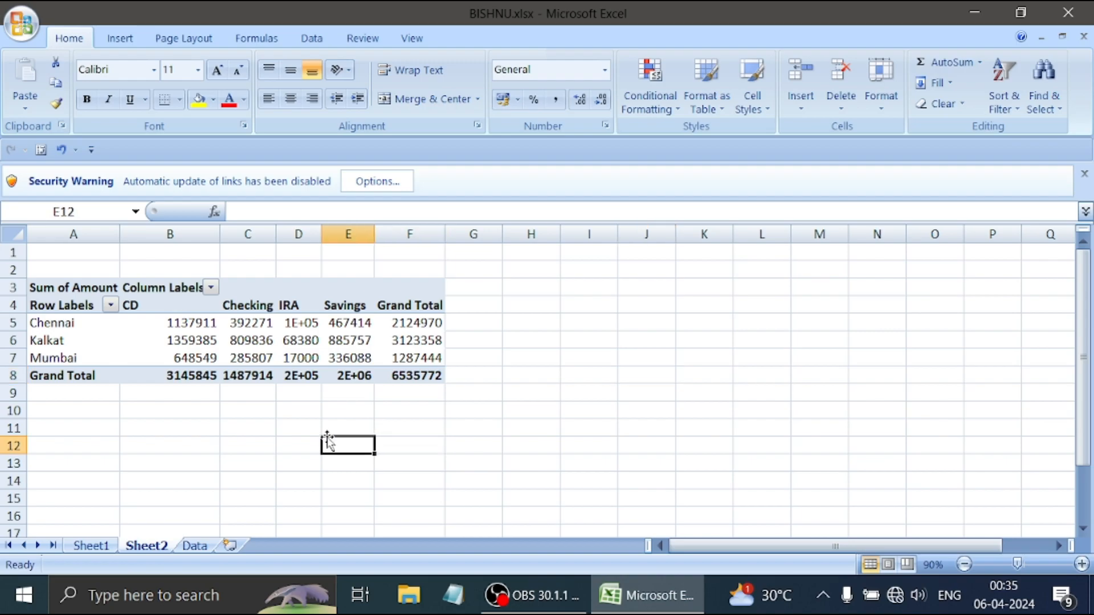
click(415, 373)
click(507, 322)
click(438, 341)
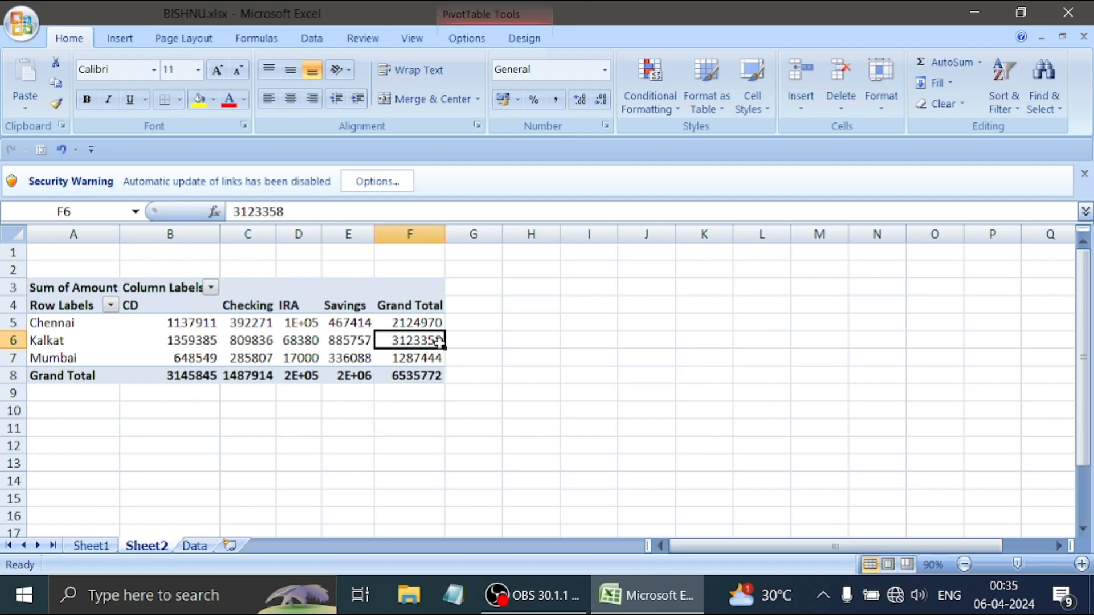
click(517, 354)
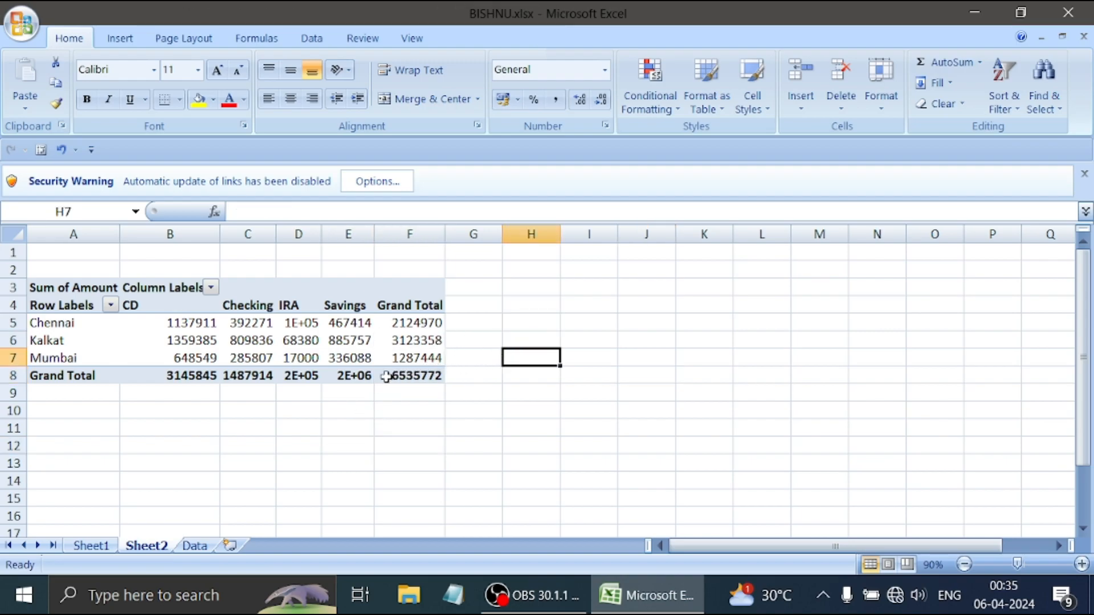
right_click(348, 340)
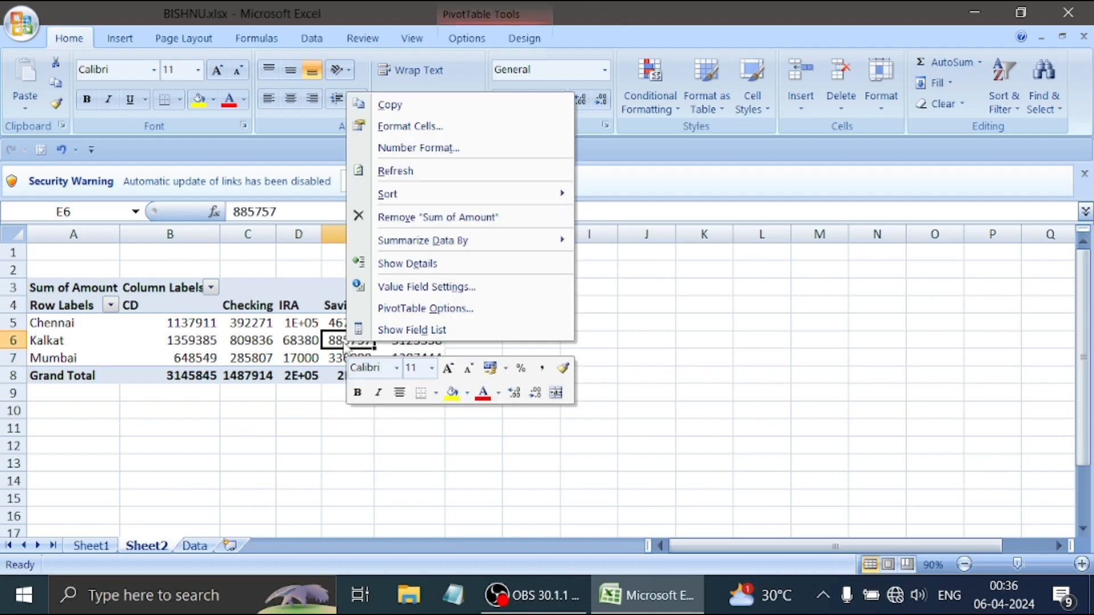
click(393, 331)
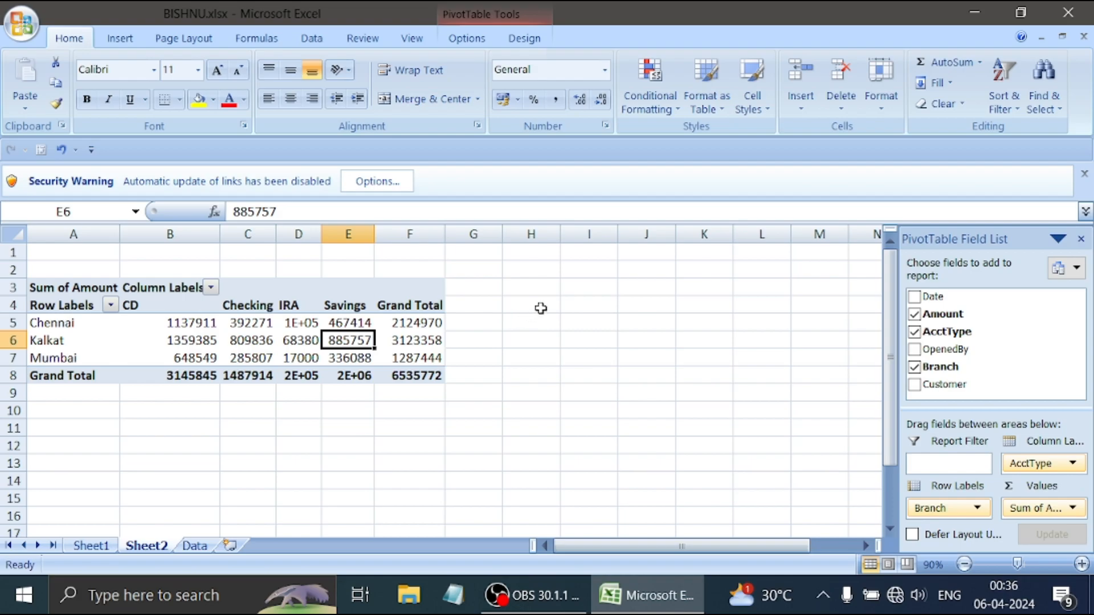
Insert a clustered column PivotChart from the PivotTable and close the PivotChart Filter Pane
click(477, 44)
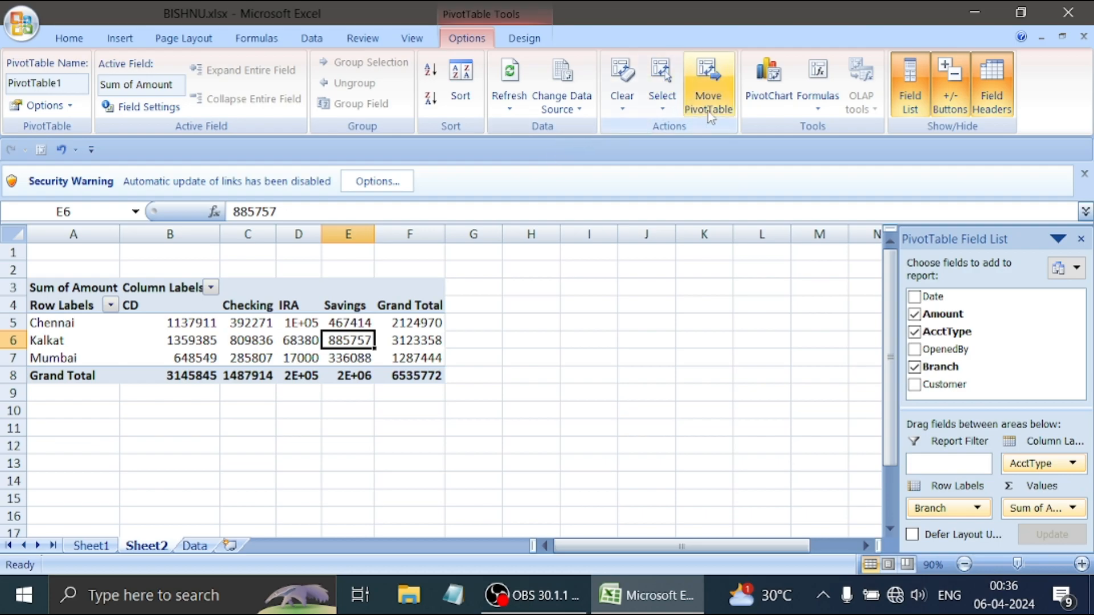
click(762, 93)
scroll(352, 249, down, 10)
scroll(352, 249, up, 10)
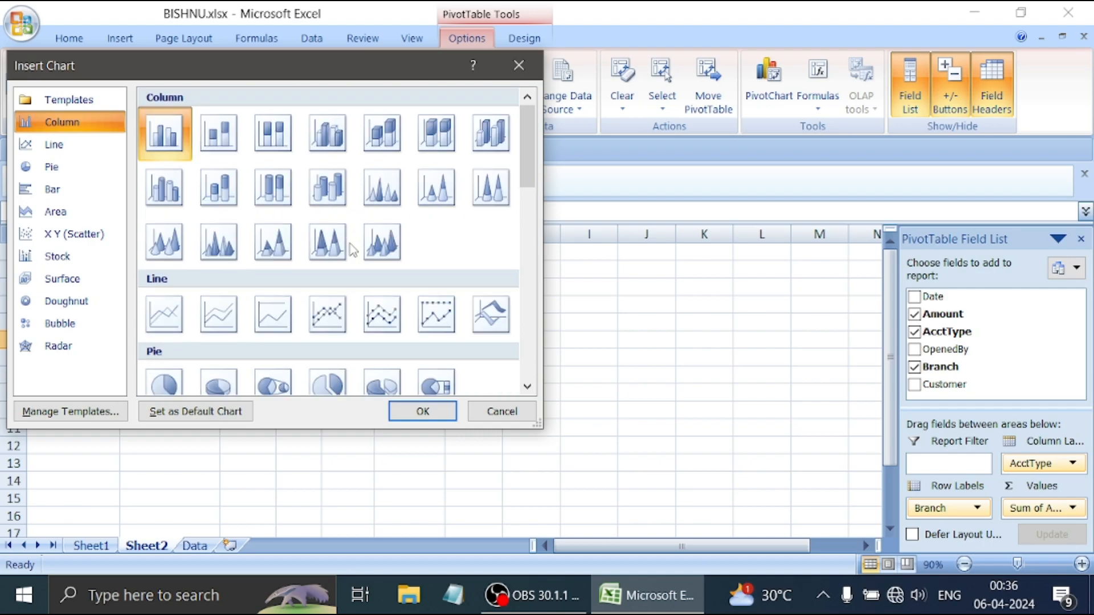
scroll(354, 251, down, 6)
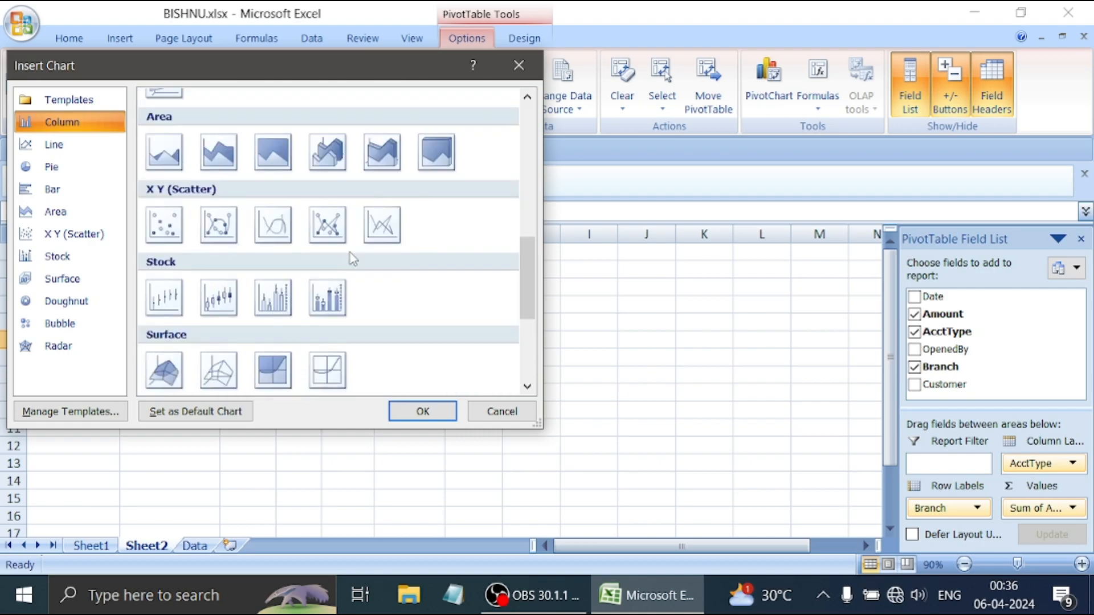
scroll(353, 260, up, 6)
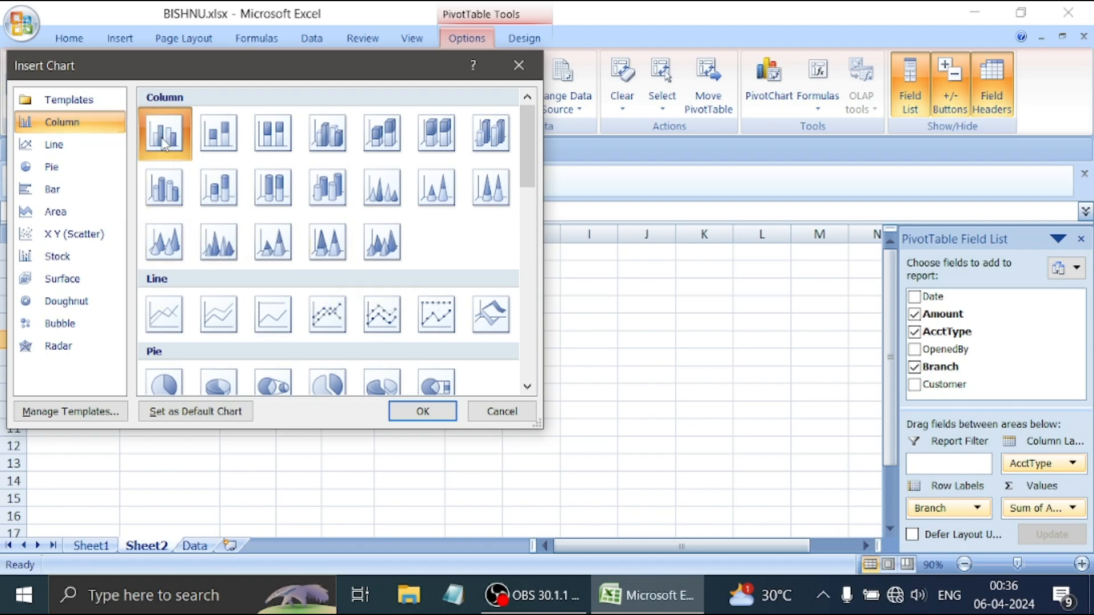
click(422, 413)
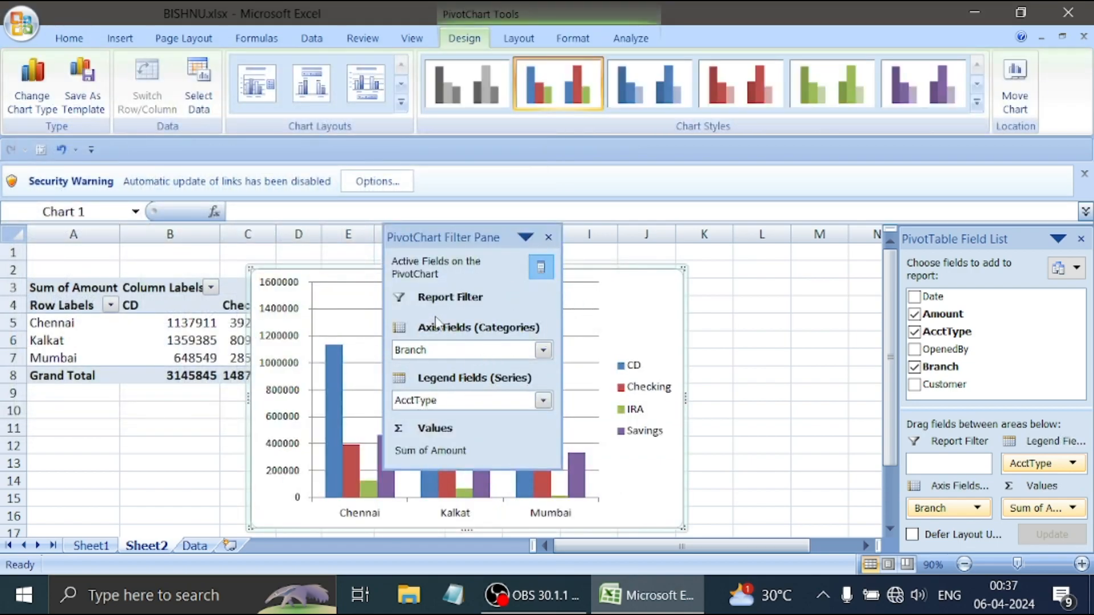
click(549, 238)
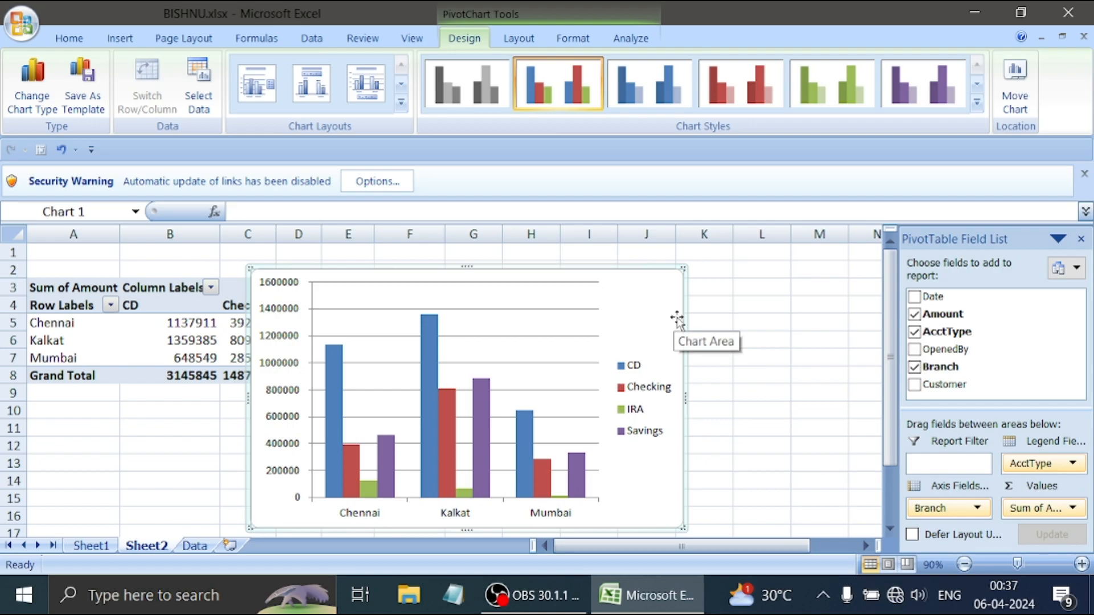
Move the PivotChart clear of the PivotTable so it starts at column G, beside the Grand Total column, and deselect it
drag(679, 317, 833, 299)
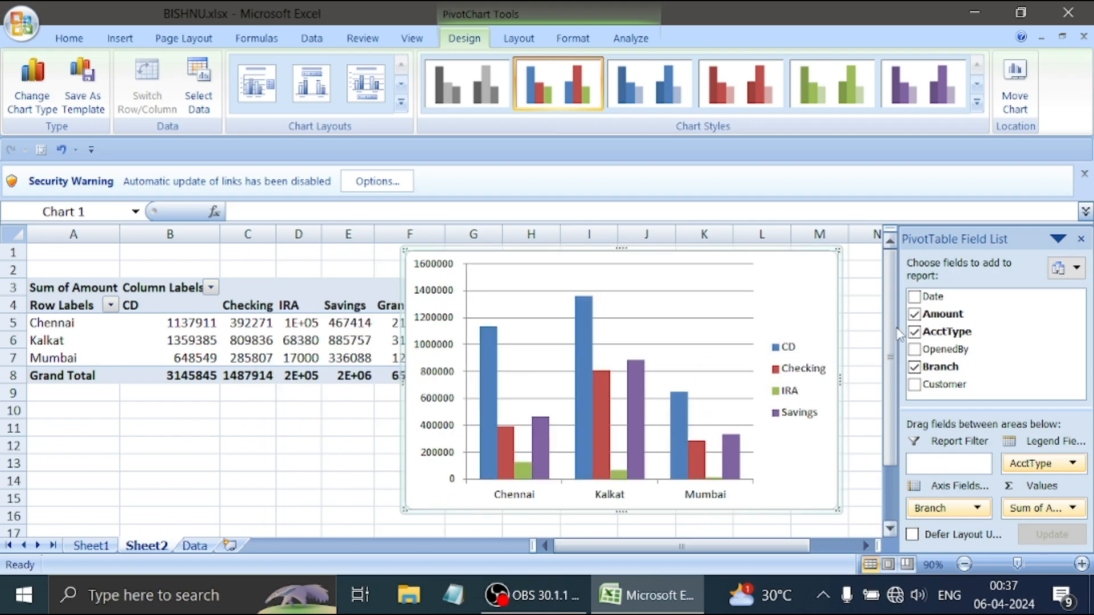
click(864, 339)
drag(840, 348, 895, 337)
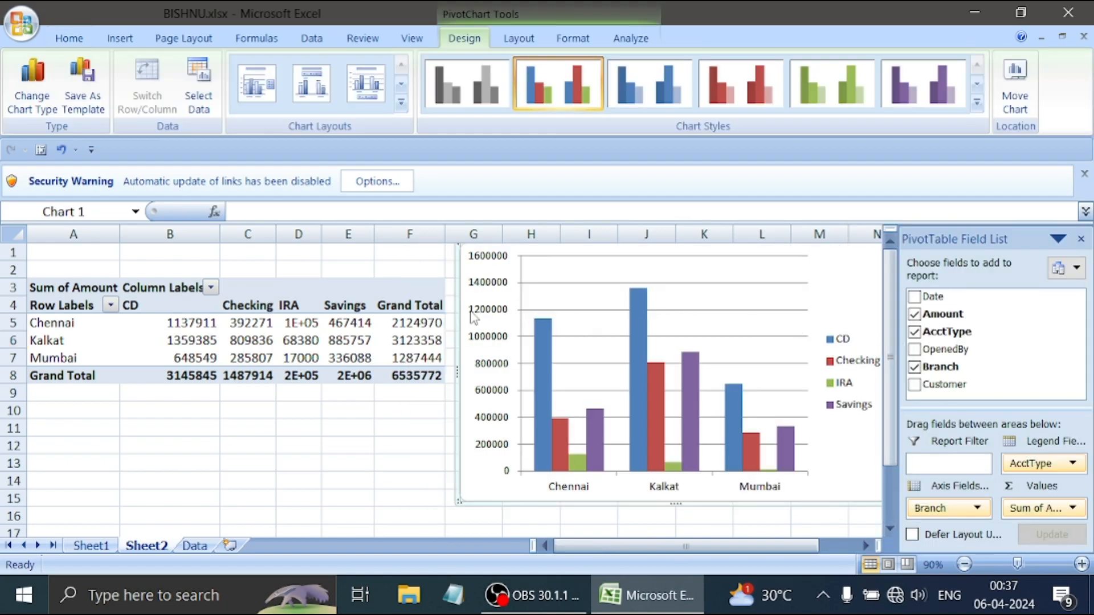
drag(463, 312, 460, 360)
click(397, 425)
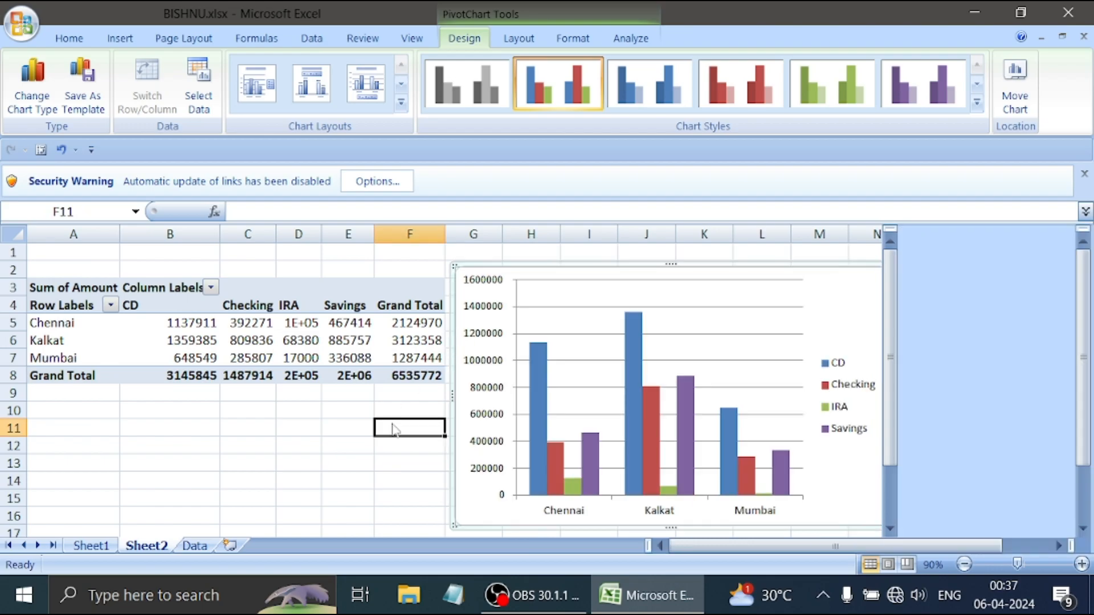
Reduce the worksheet's zoom to 70% to show the whole PivotTable and PivotChart together
scroll(555, 336, down, 2)
scroll(560, 336, up, 2)
scroll(496, 350, down, 1)
click(309, 392)
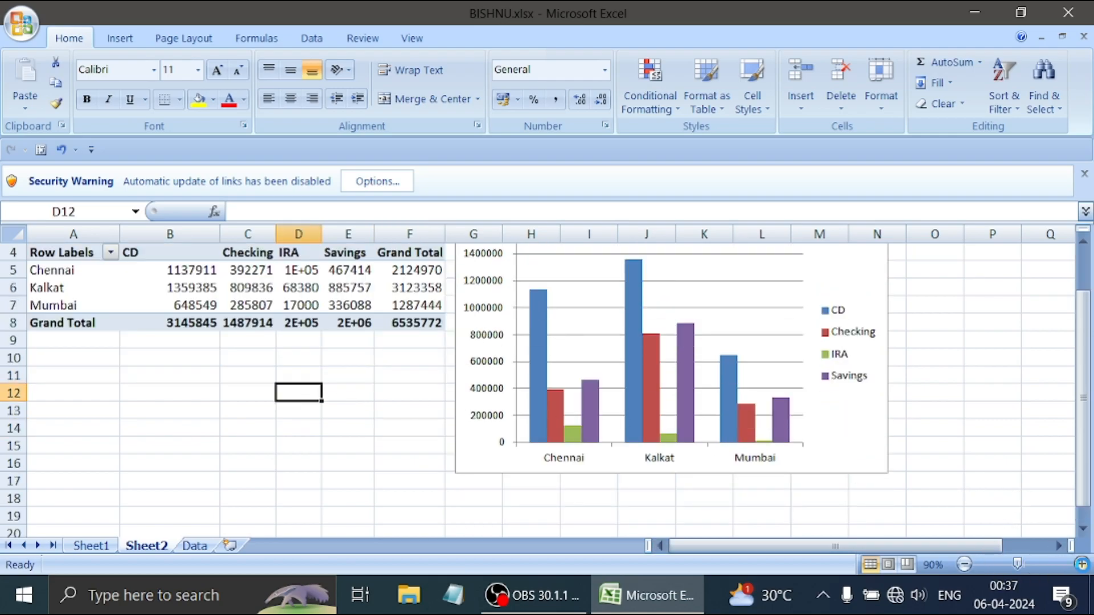
click(1081, 564)
click(1081, 564)
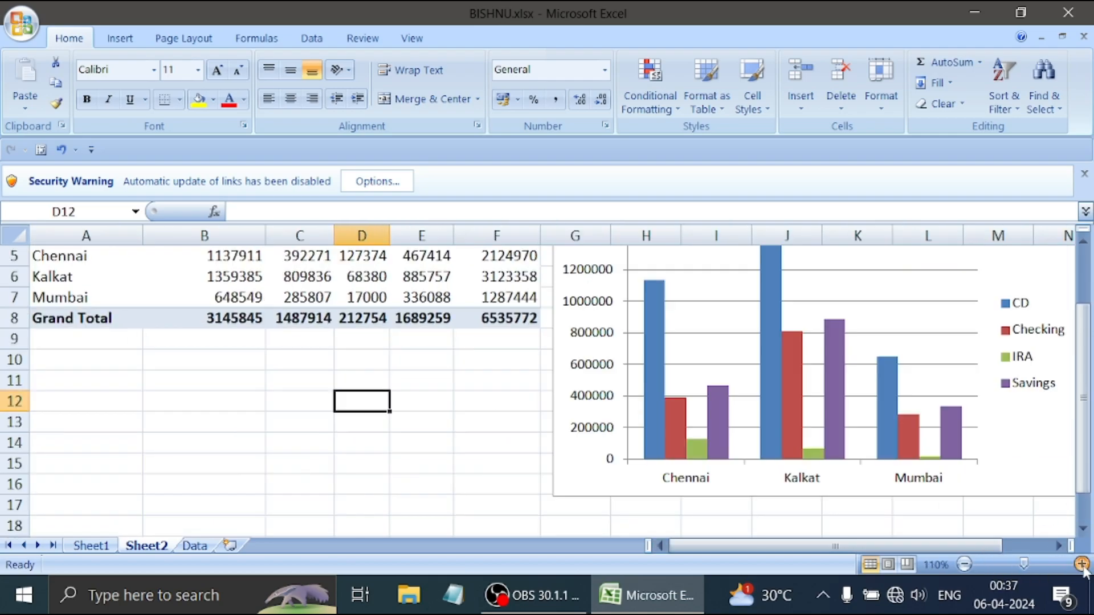
click(964, 565)
click(965, 565)
click(965, 565)
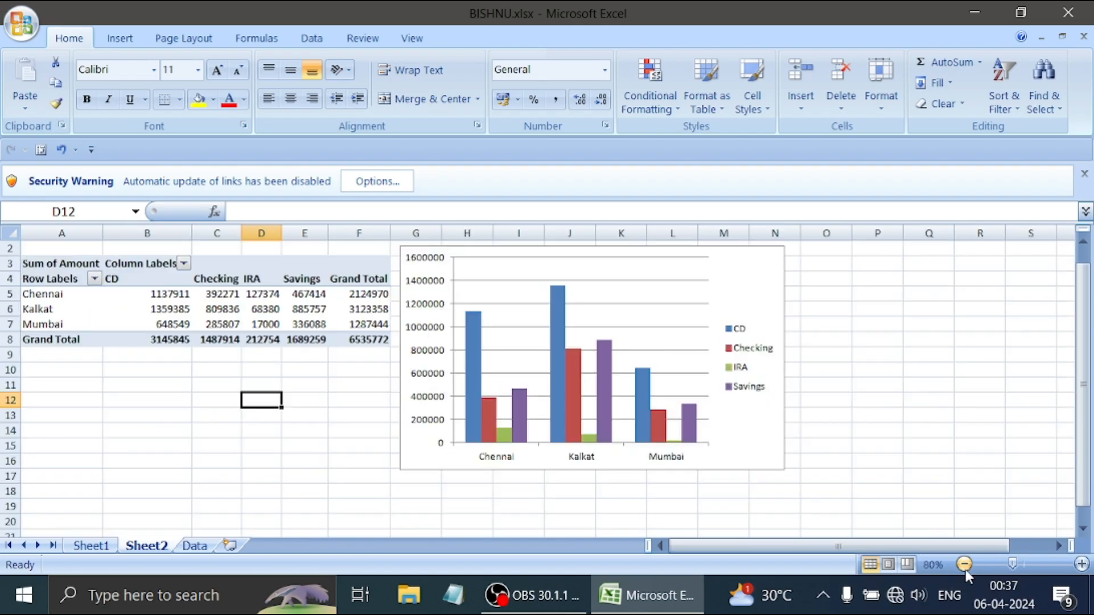
click(965, 564)
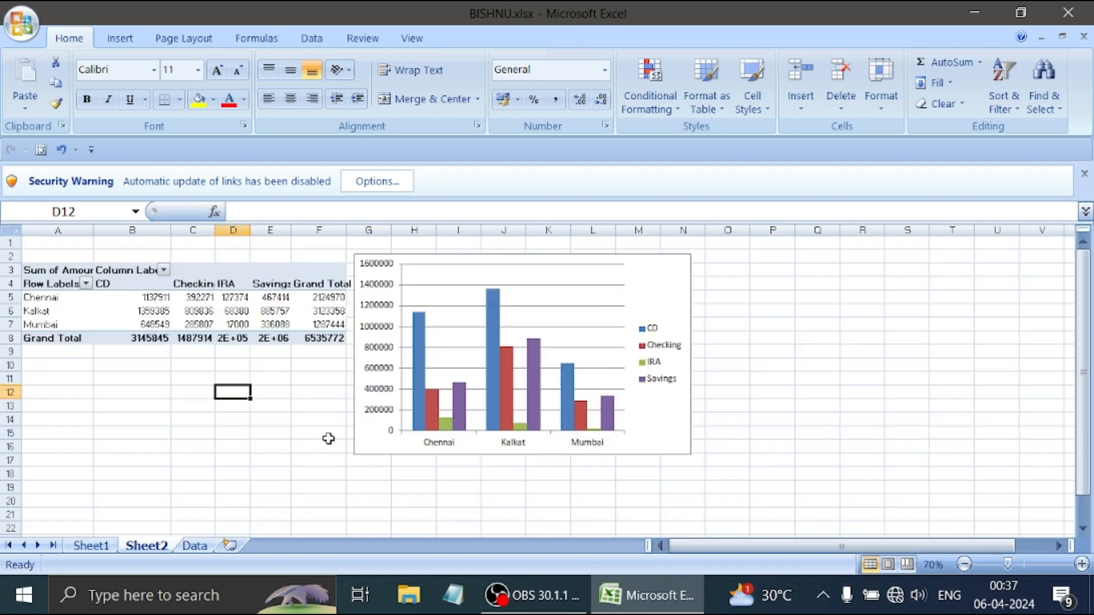